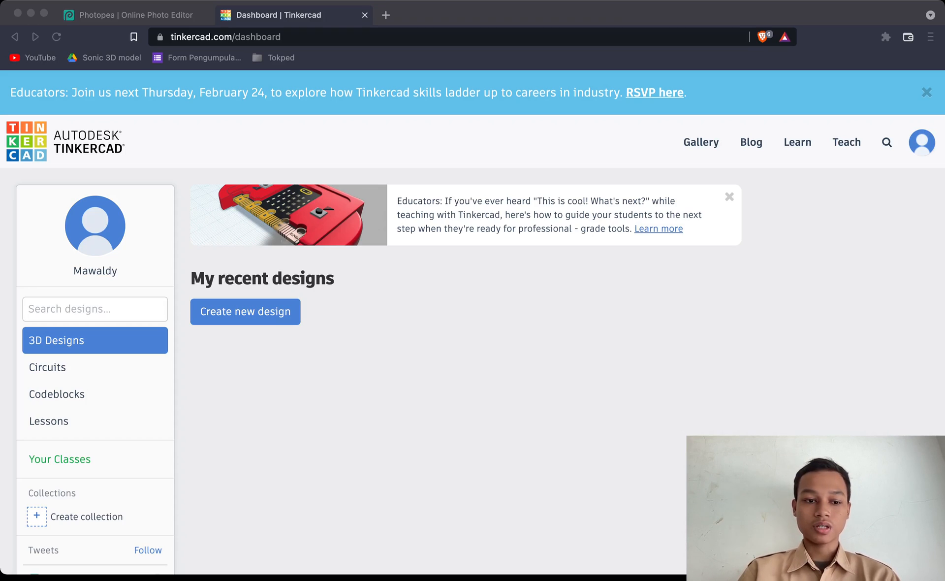
Create a new 3D design from the Tinkercad dashboard
key(super+Tab)
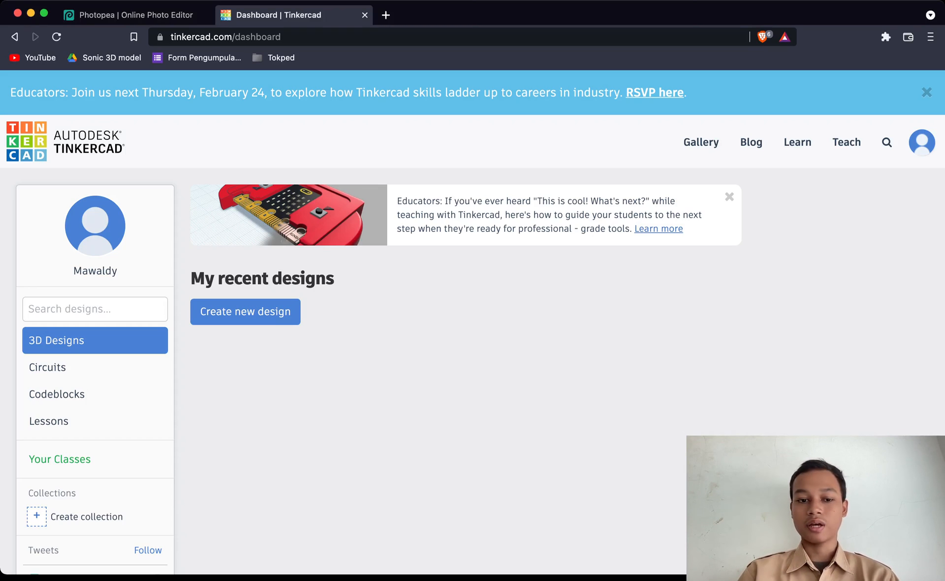
click(245, 311)
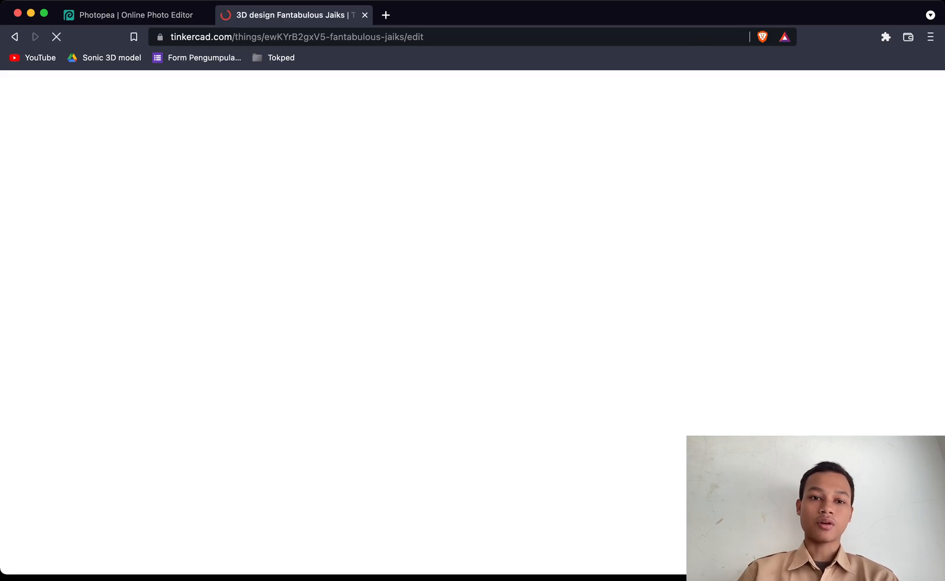
Search the web for "3D printer" in a separate browser tab, look through the image results and return to the design
key(super+t)
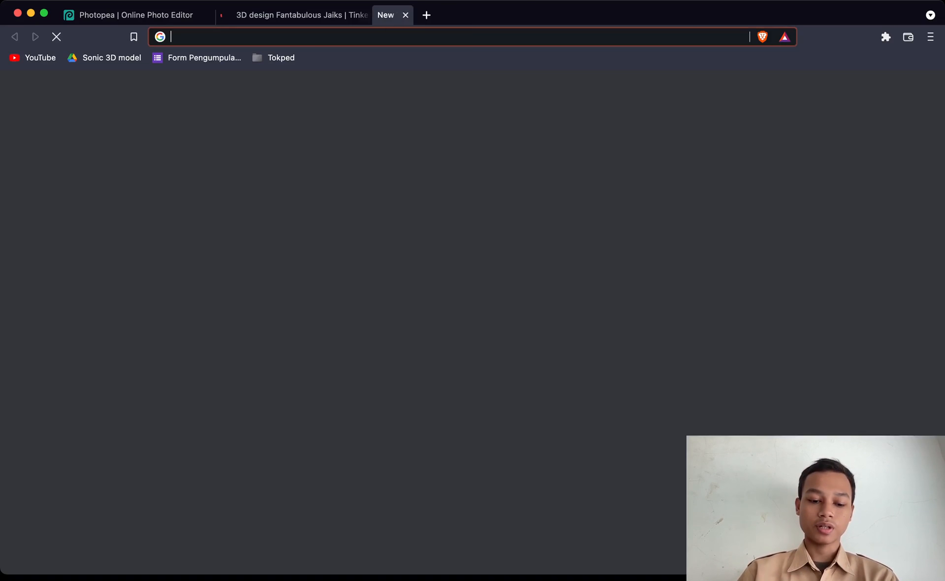
text(3D printer)
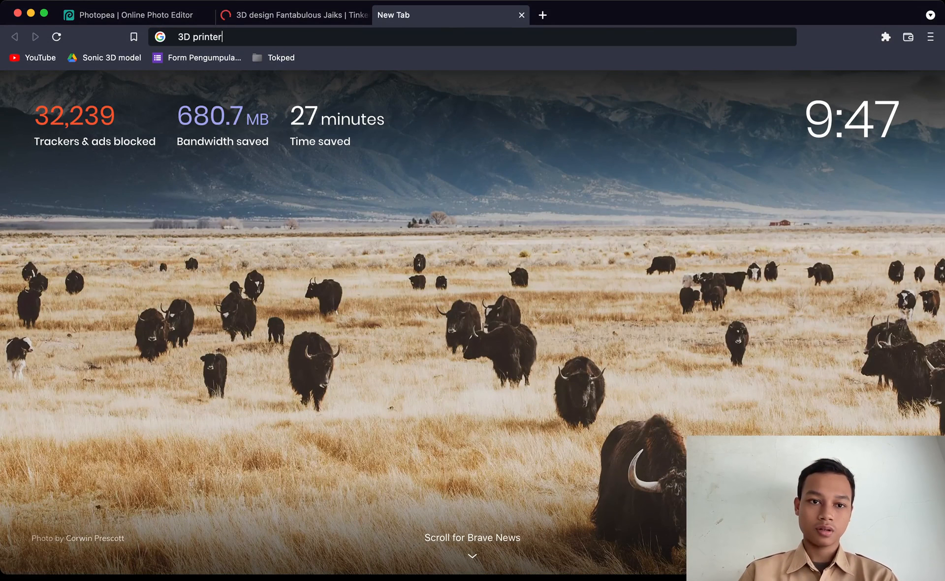
key(Return)
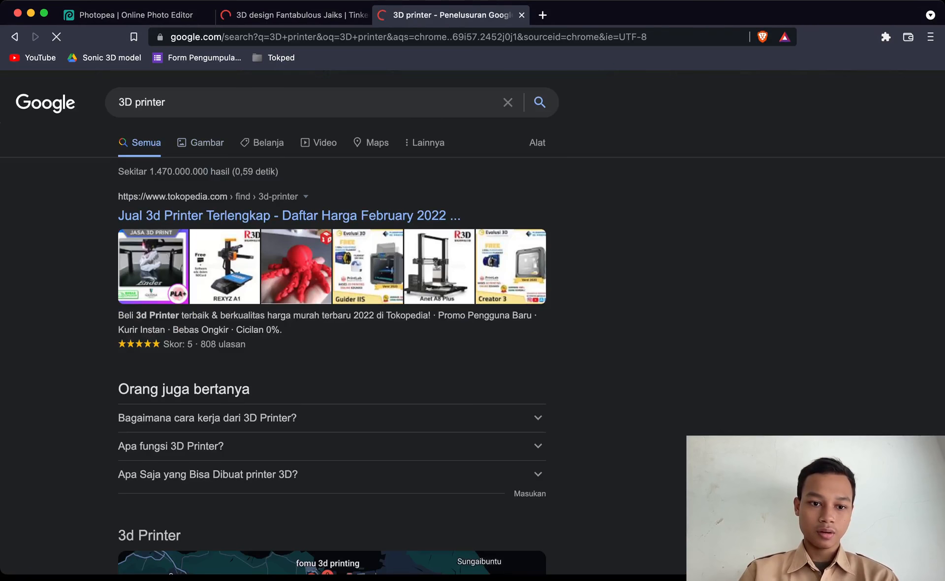
click(201, 143)
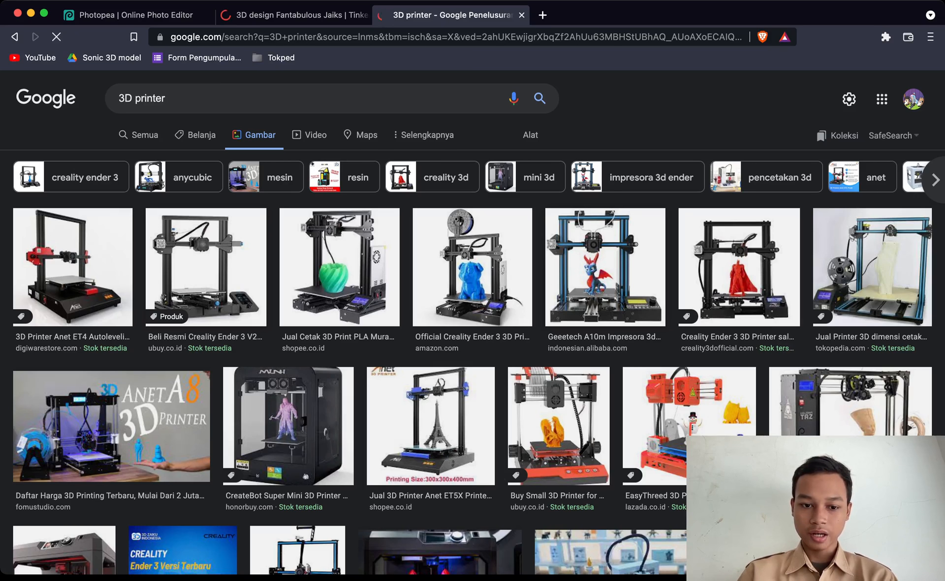
scroll(473, 320, down, 3)
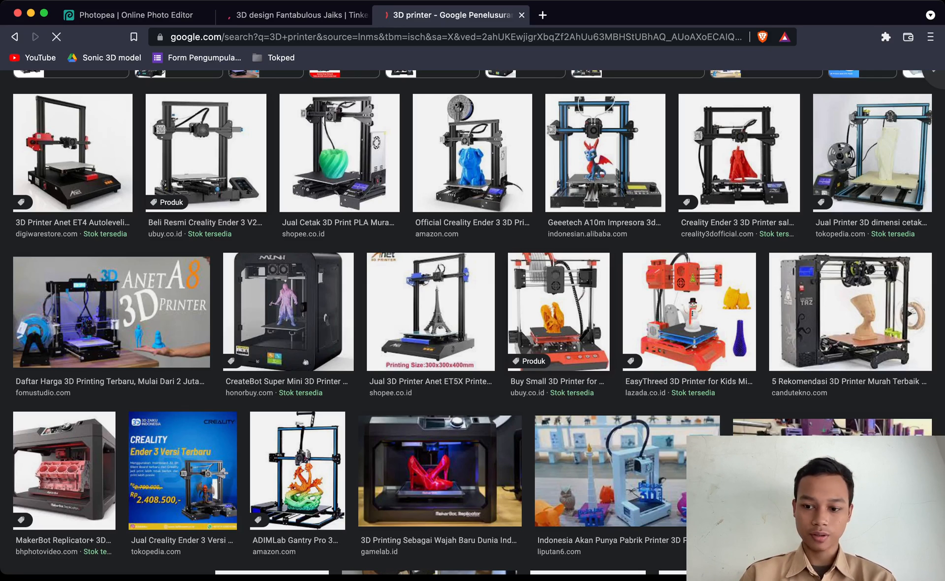
scroll(472, 322, down, 3)
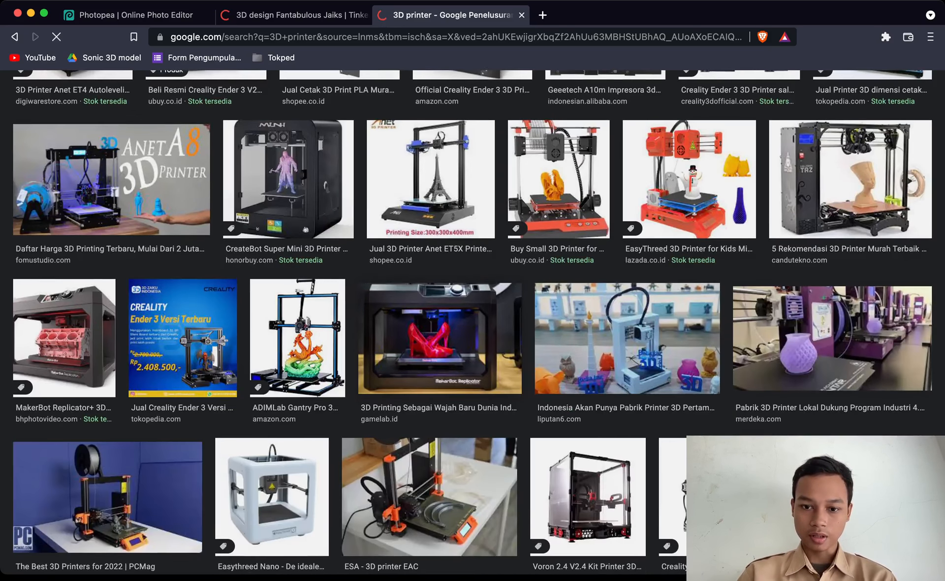
scroll(472, 322, down, 3)
scroll(472, 321, up, 8)
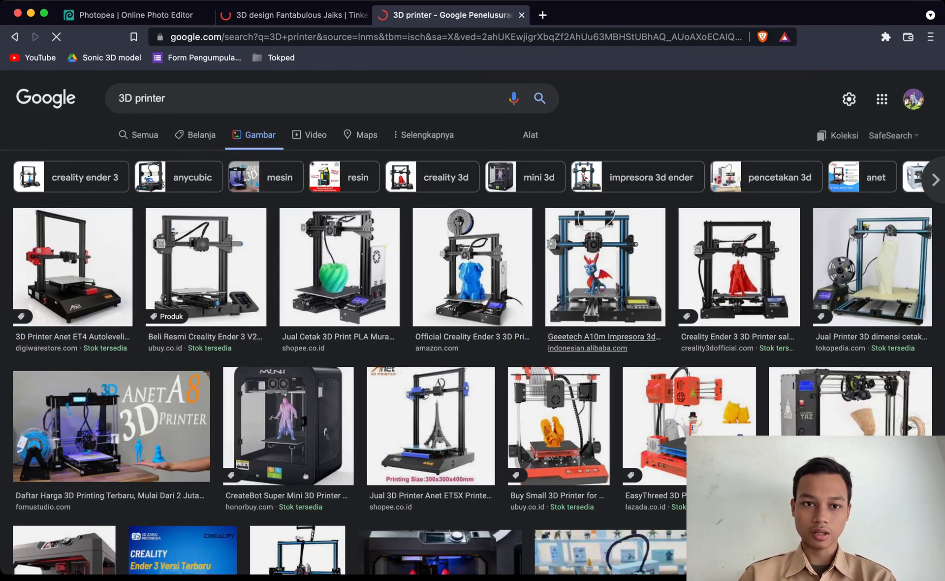
key(super+w)
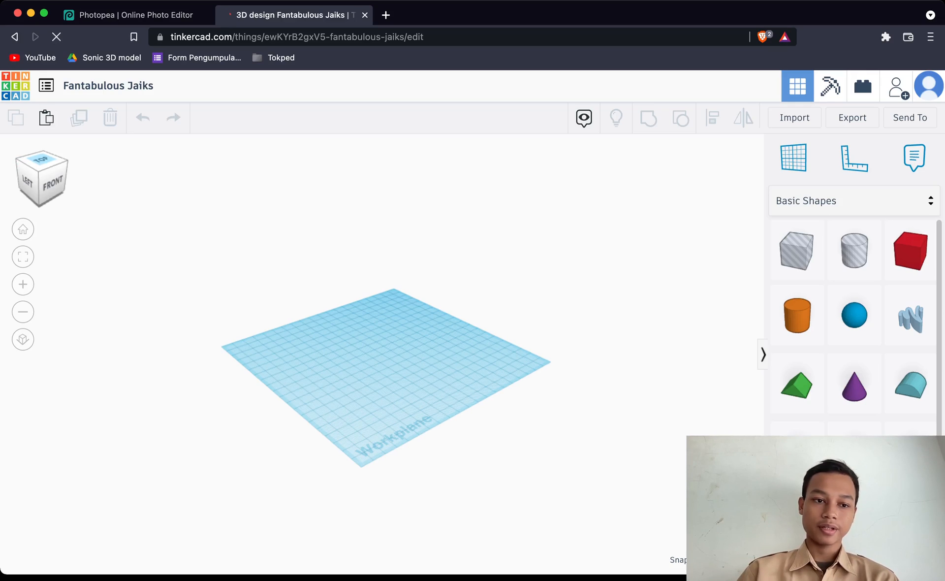
Place a solid box from the Basic Shapes library near the centre of the workplane
drag(39, 173, 24, 171)
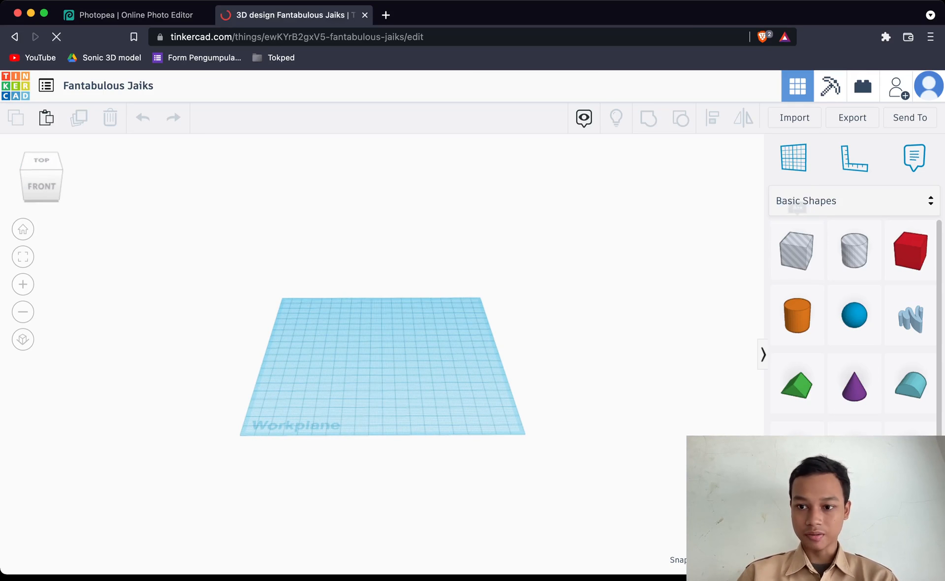
click(855, 200)
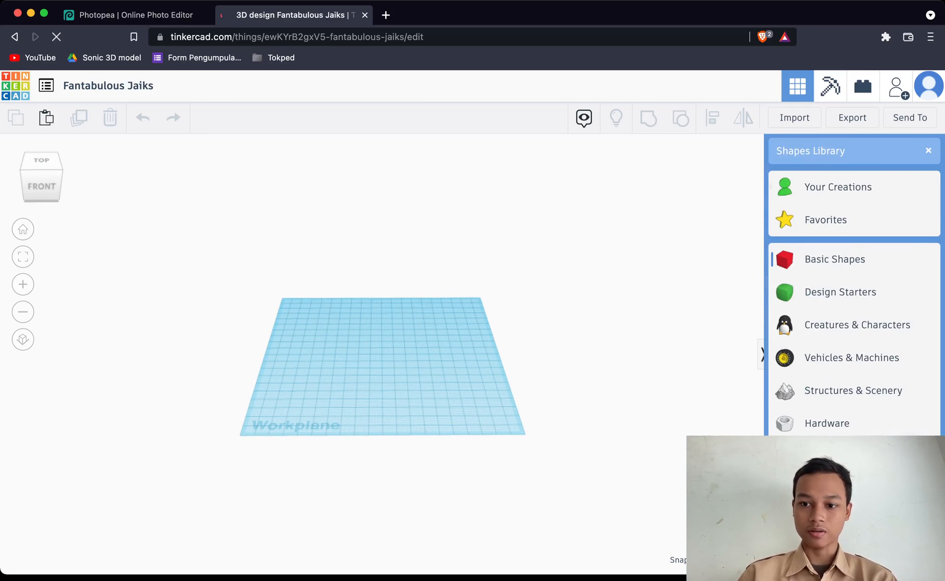
scroll(854, 305, down, 3)
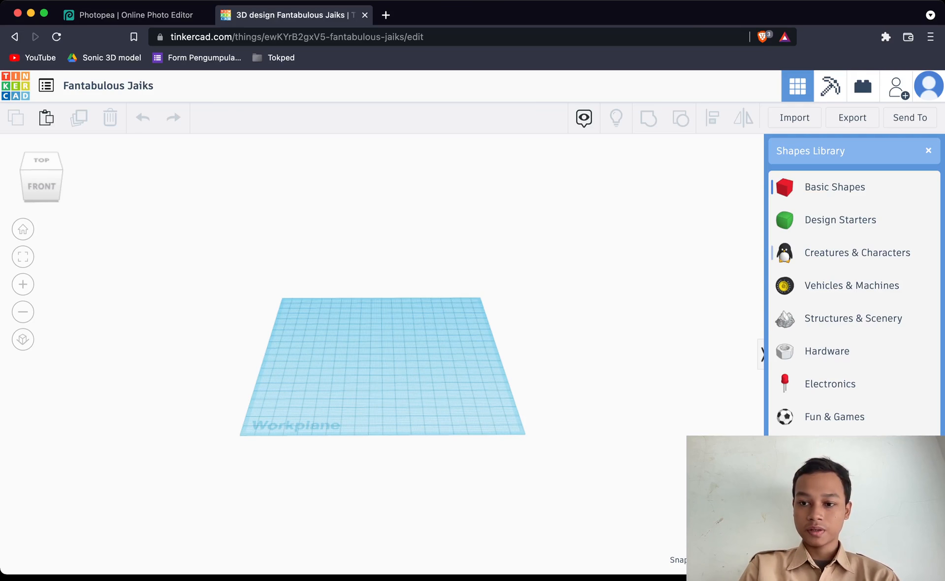
click(835, 187)
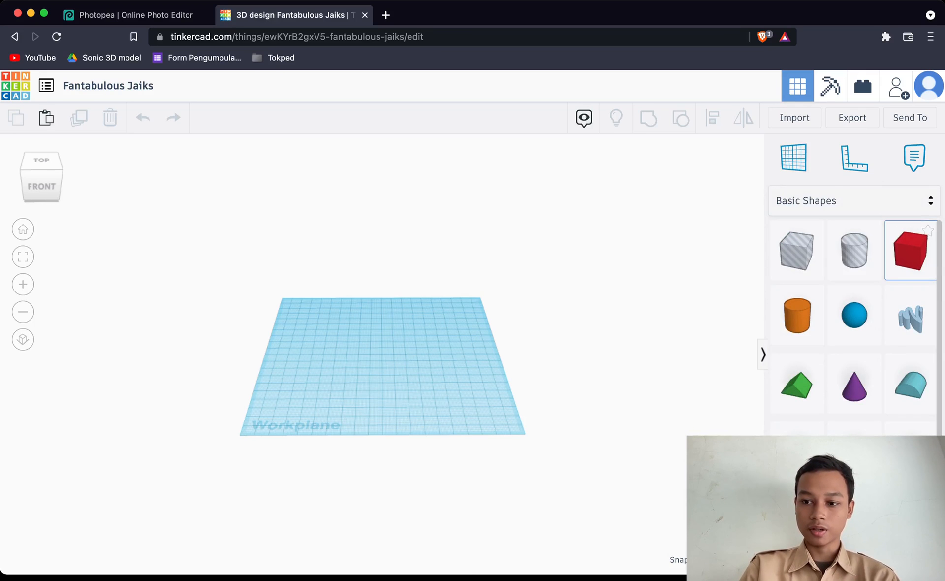
drag(909, 251, 385, 351)
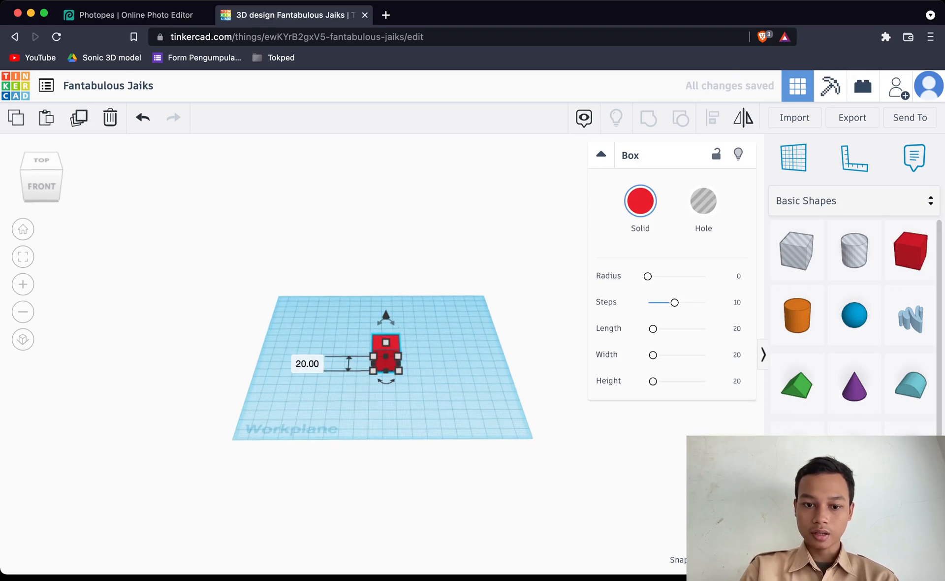
scroll(387, 354, up, 2)
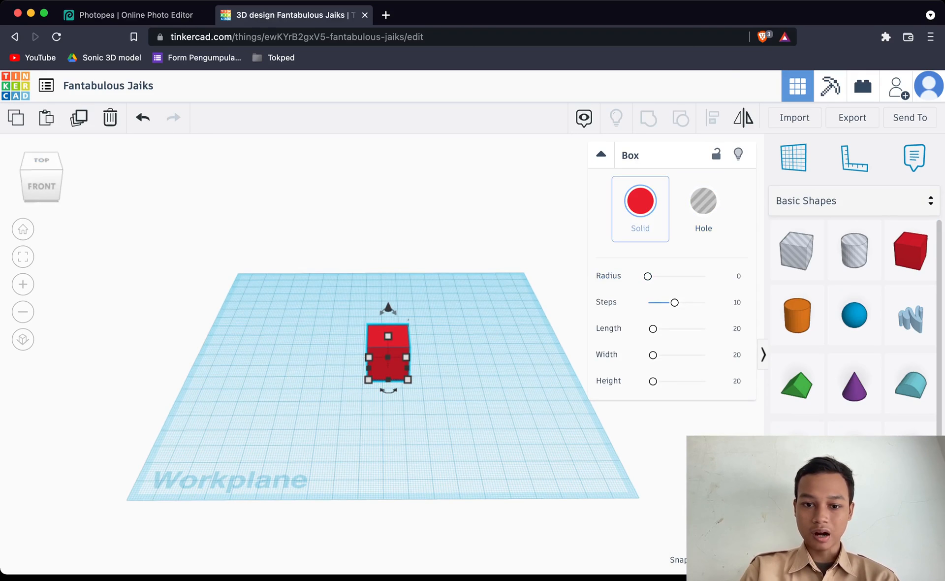
Change the box's solid colour to the preset medium green
click(639, 201)
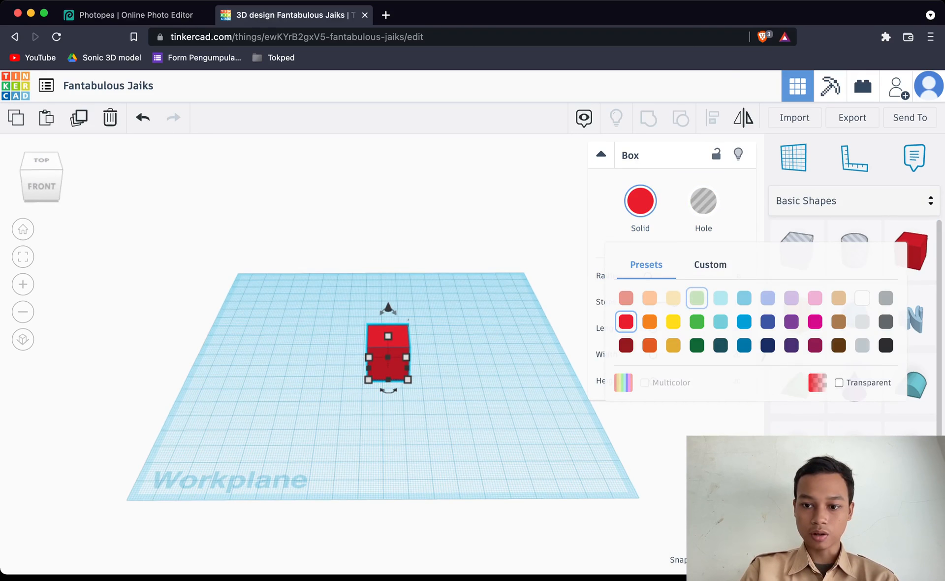
click(710, 264)
click(646, 264)
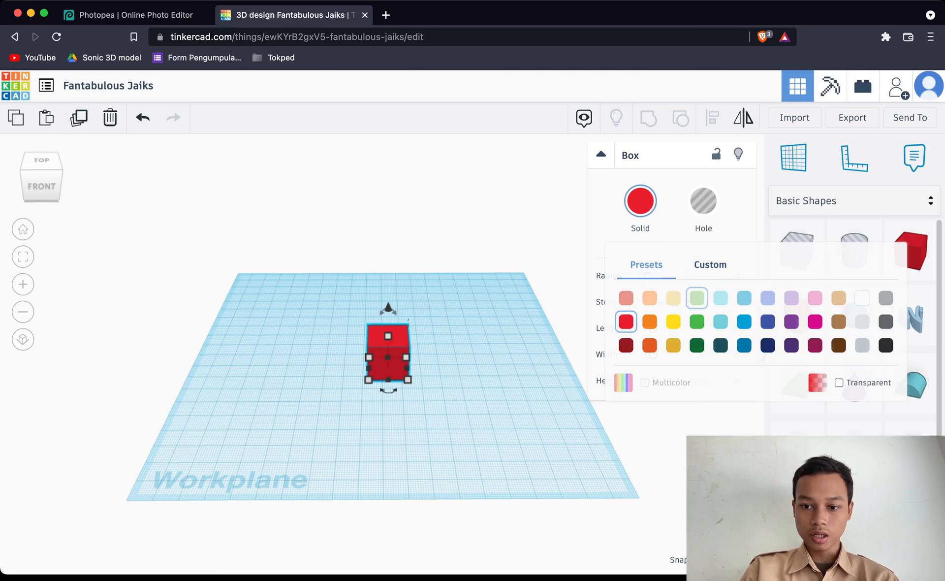
click(696, 321)
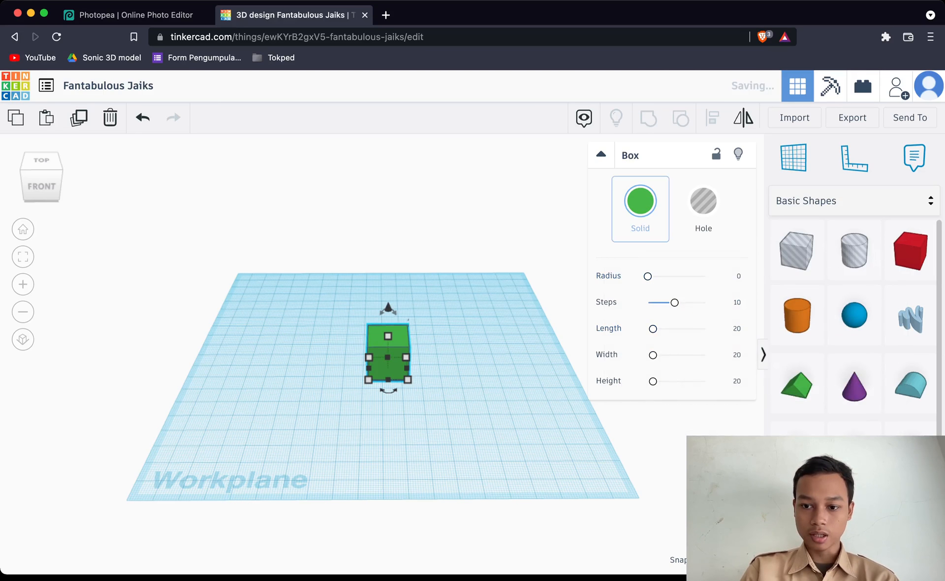
Recolour the box with the preset bright blue and deselect it
click(640, 200)
click(745, 321)
click(640, 201)
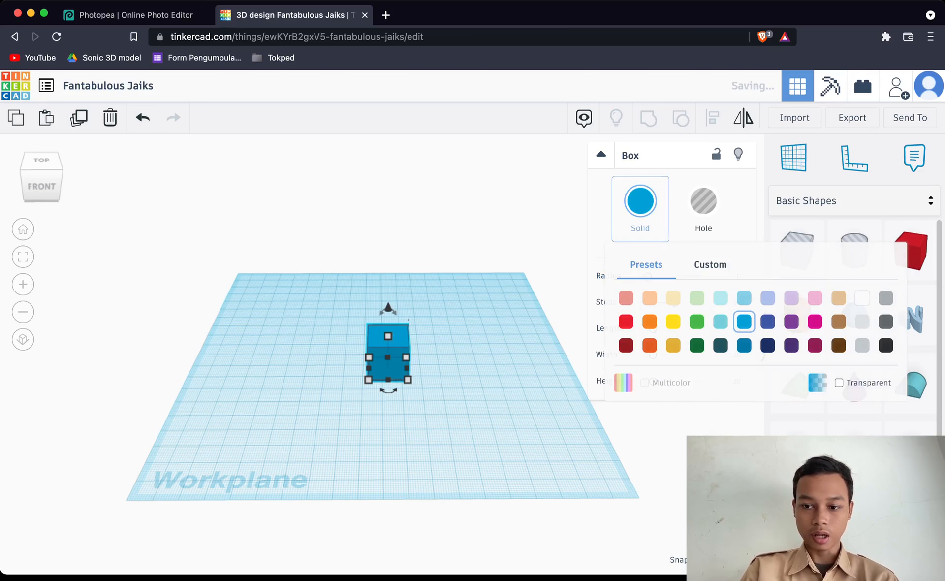
click(710, 264)
click(646, 264)
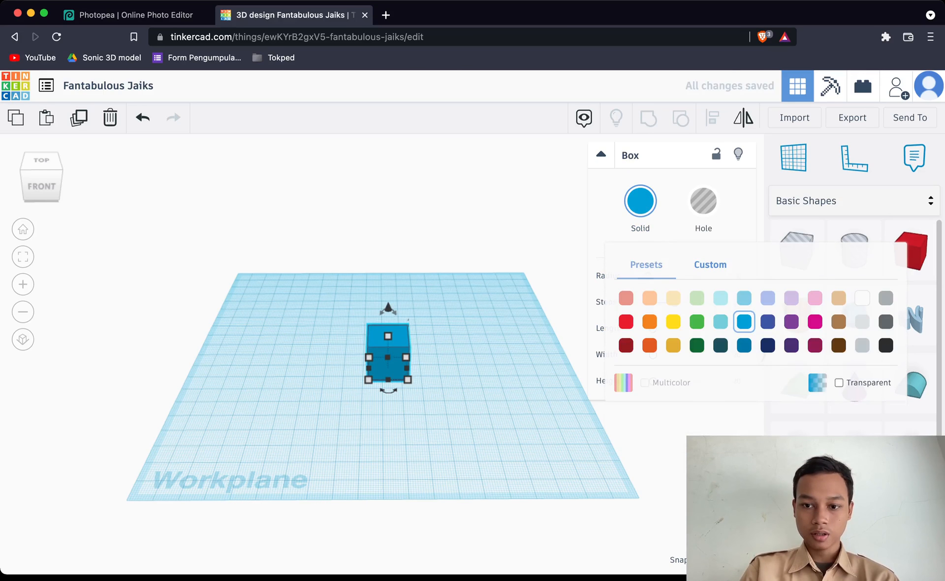
click(640, 204)
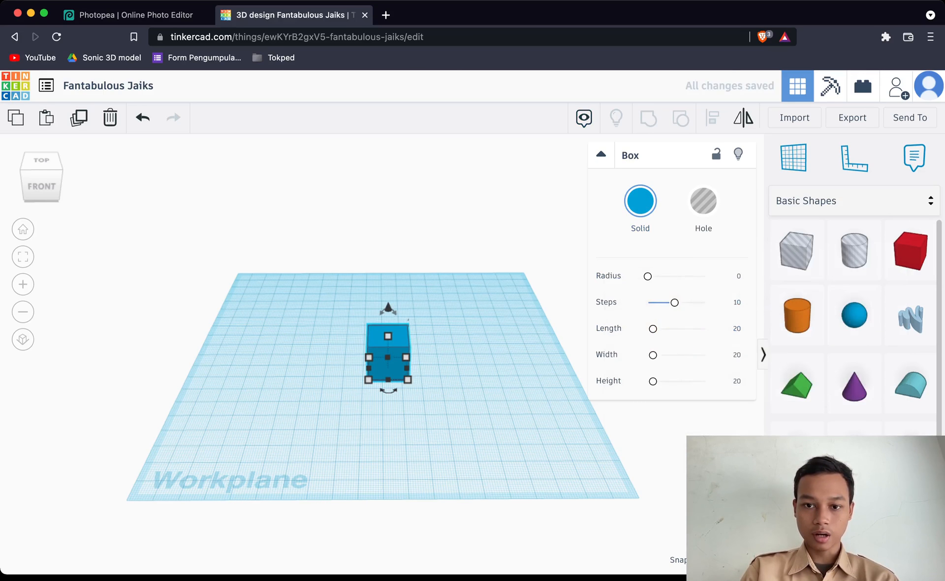
click(532, 192)
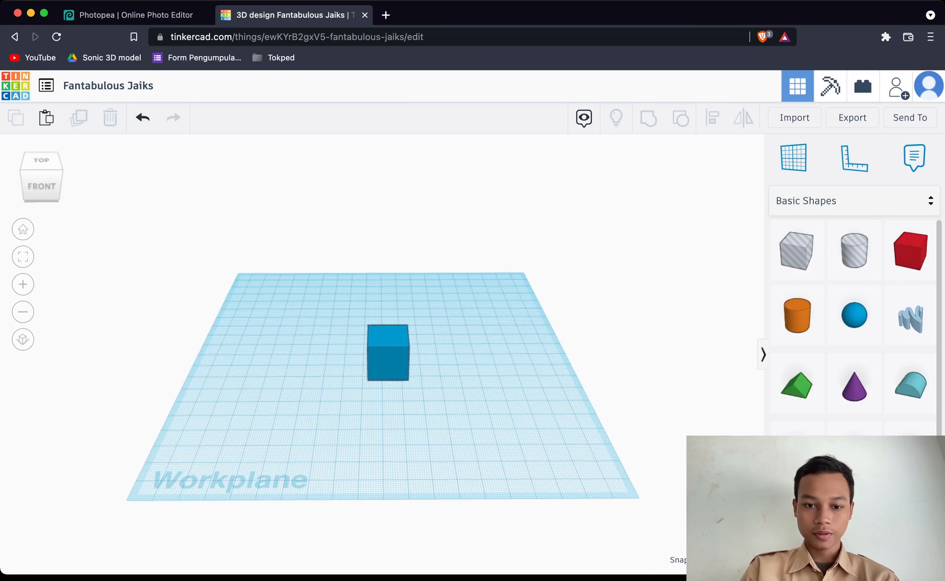
Turn the box into a hole, then make it solid again in the preset bright red
click(388, 352)
click(704, 207)
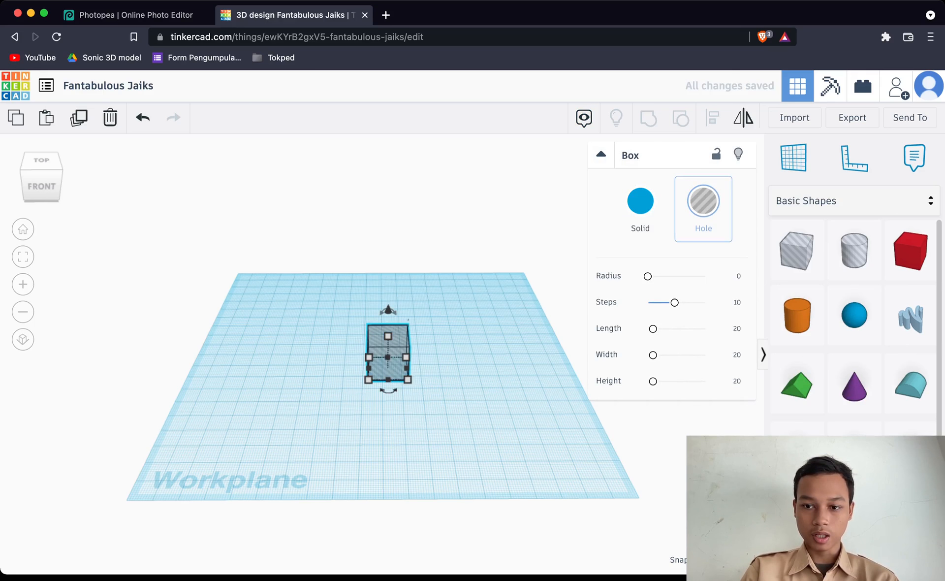
click(640, 207)
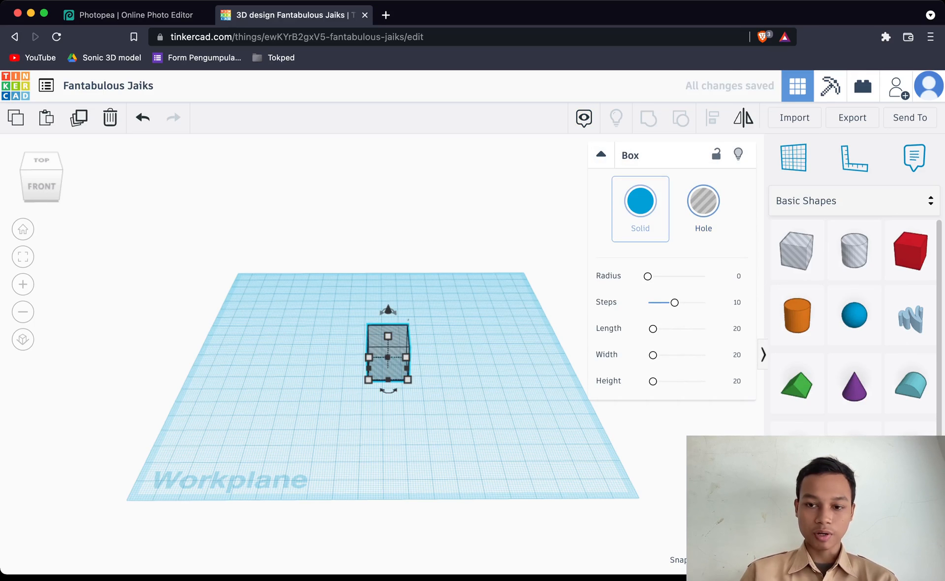
click(640, 207)
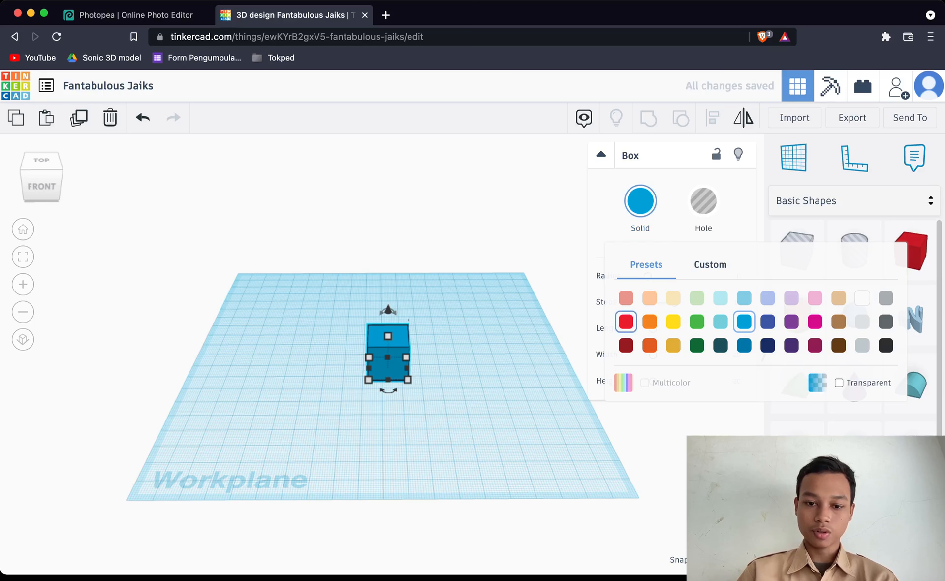
click(625, 321)
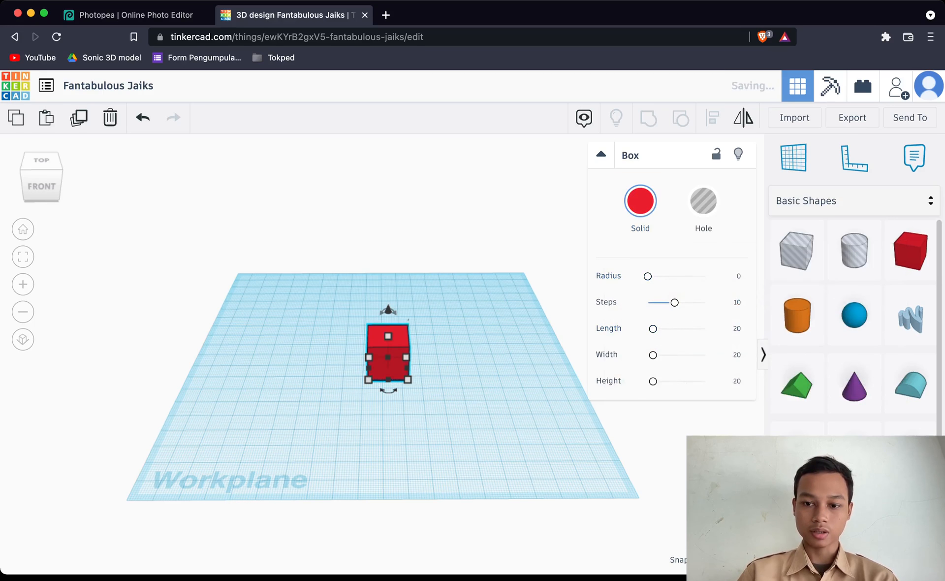
Round the box's edges with a radius of 8.62 and inspect the shape from its right side
drag(648, 275, 672, 275)
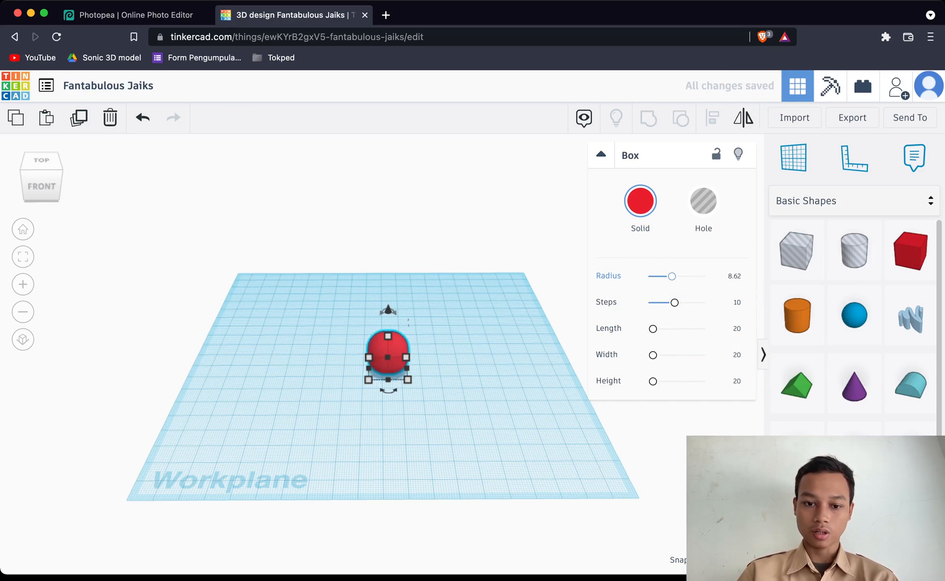
scroll(386, 357, down, 5)
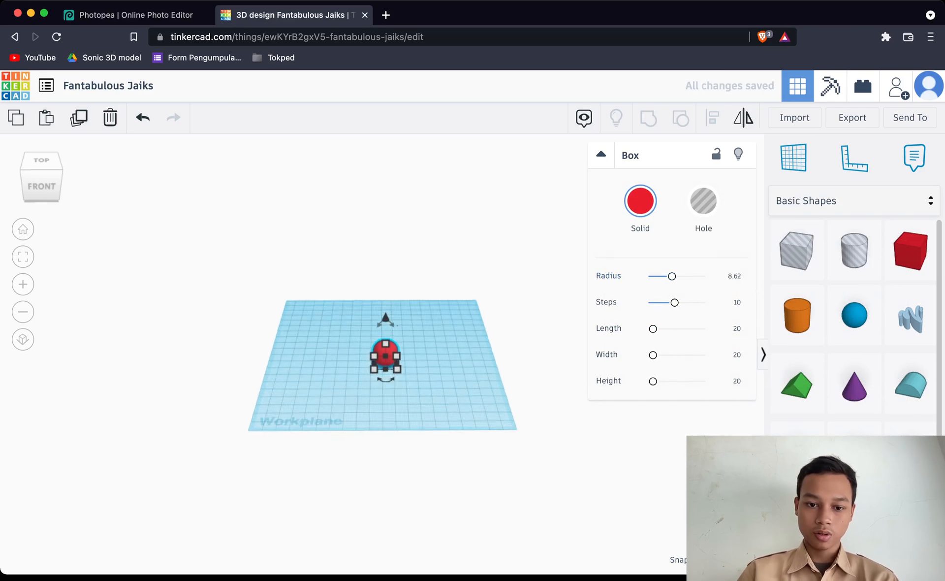
scroll(387, 357, up, 5)
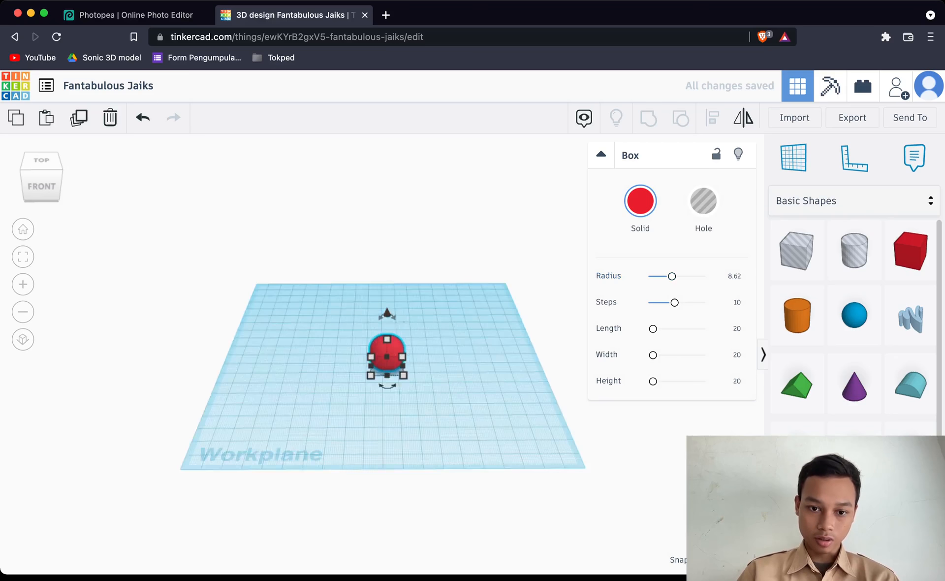
right_drag(456, 284, 373, 259)
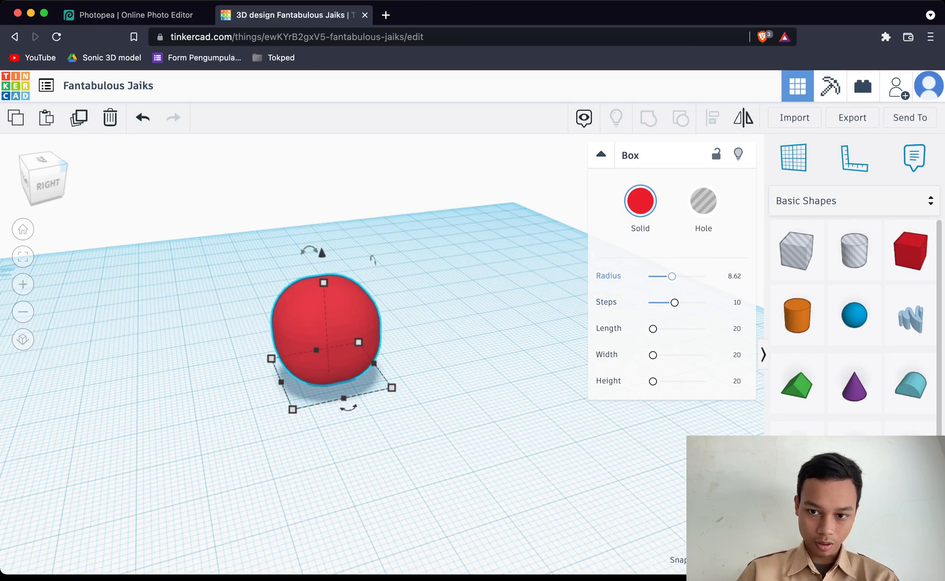
Set the box's radius to 0 and steps to 12, try a length and width of 0.1, and undo those two size changes
drag(672, 276, 647, 354)
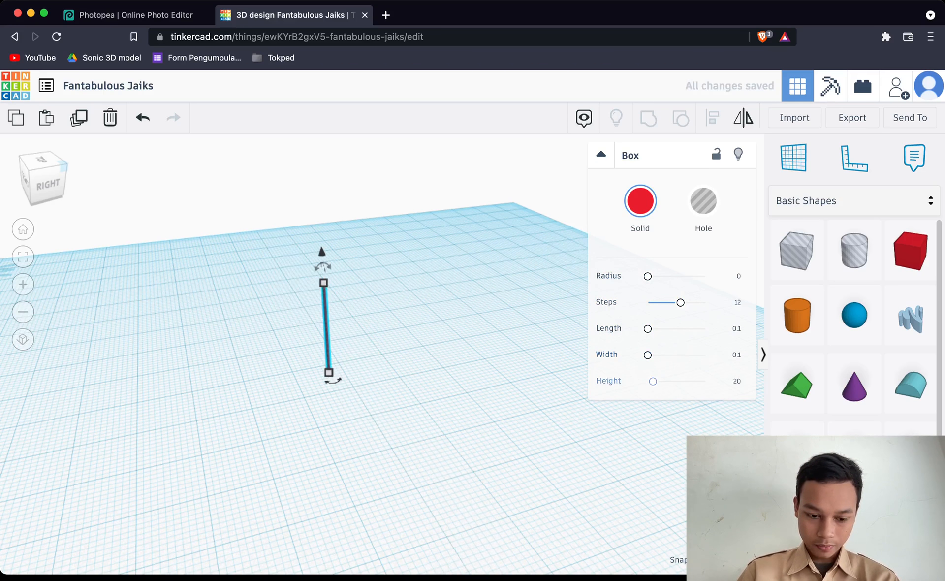
key(ctrl+z)
key(ctrl+z)
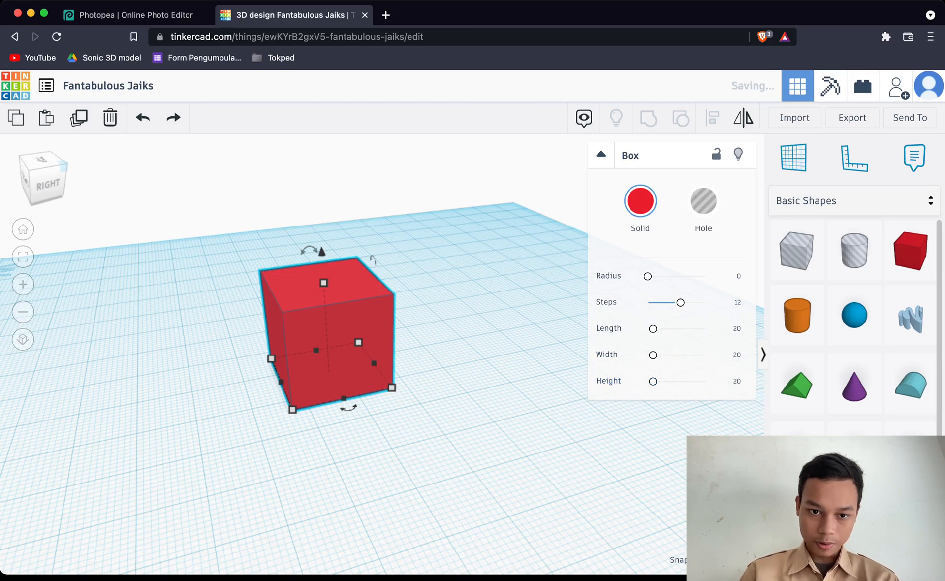
Delete the red box from the workplane
click(601, 154)
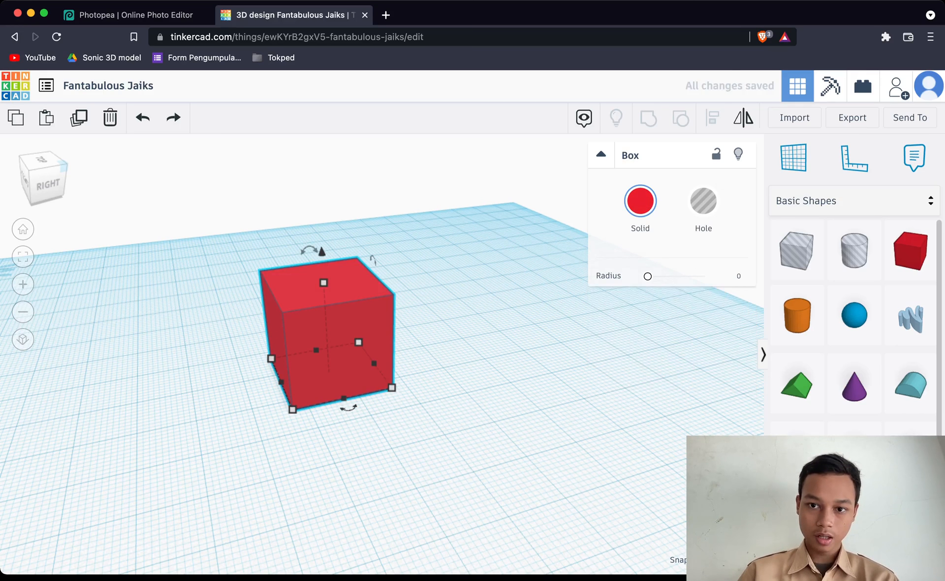
key(Delete)
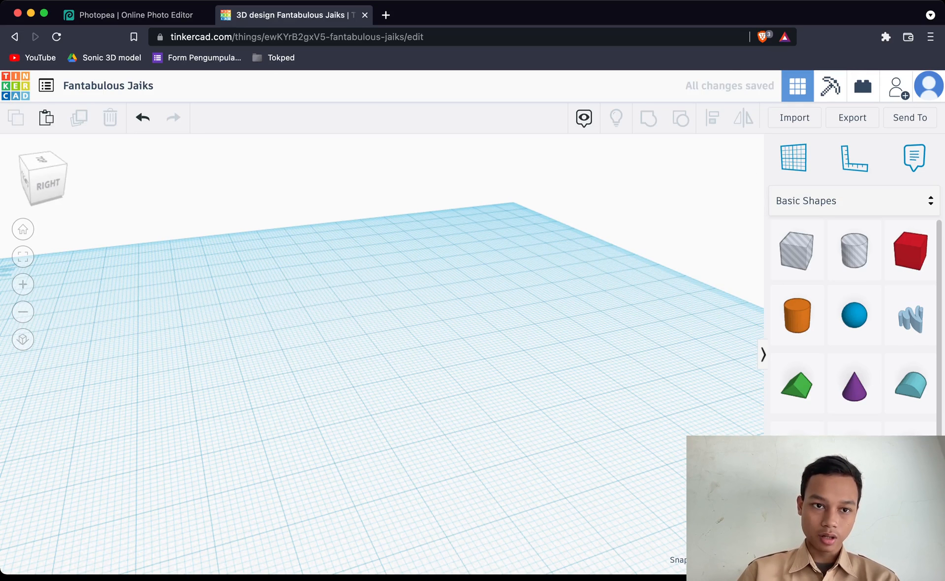
Zoom the empty workplane in and out to examine it at different distances
scroll(382, 353, down, 10)
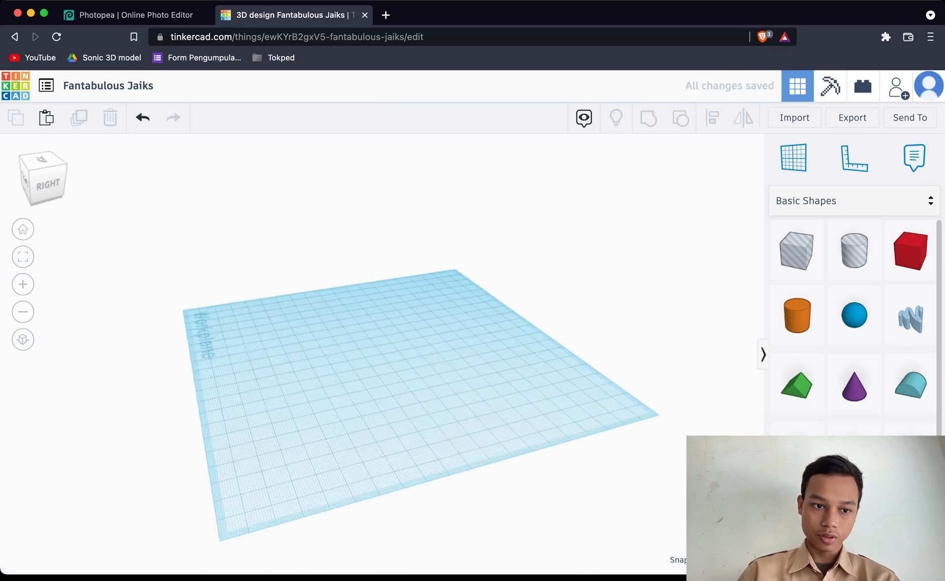
scroll(382, 354, up, 4)
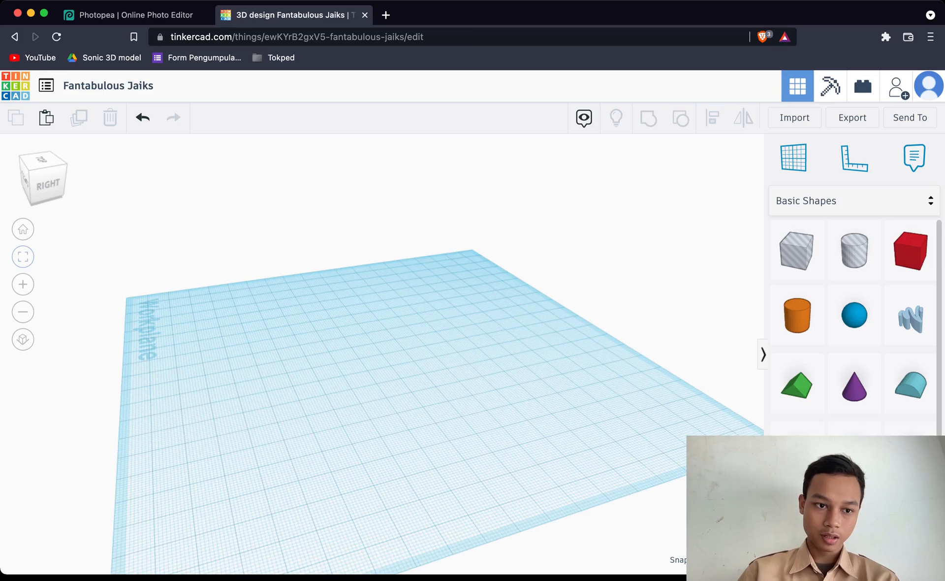
click(23, 284)
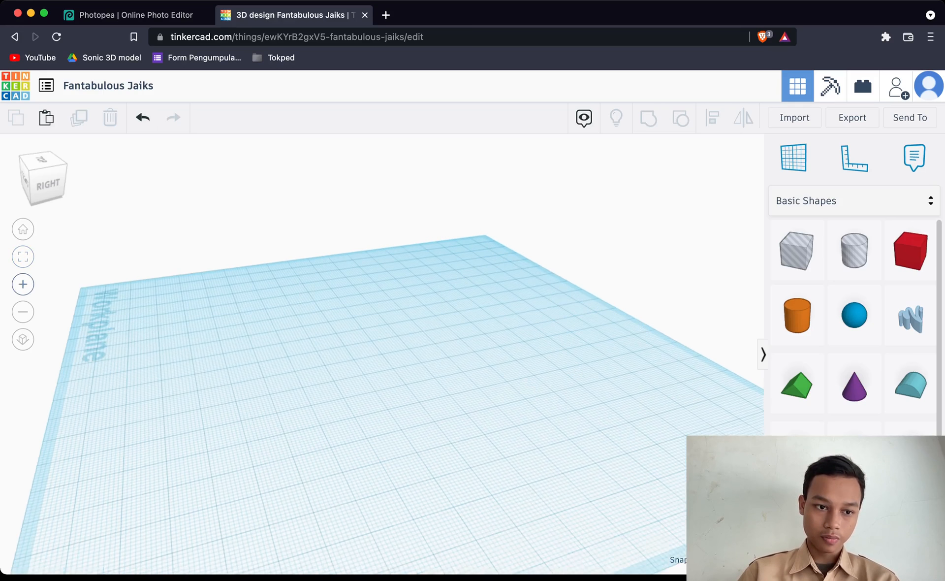
click(23, 311)
click(23, 311)
click(22, 312)
click(22, 311)
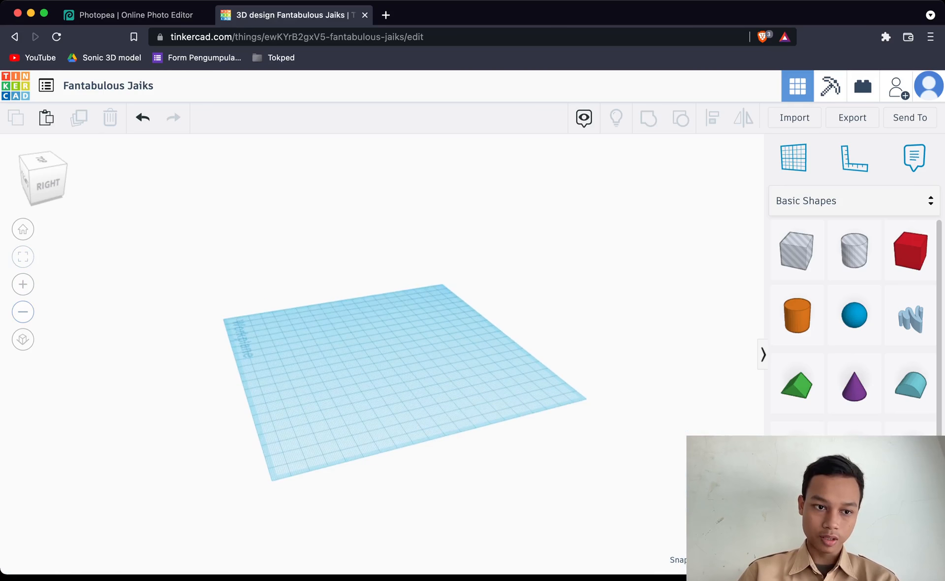
click(23, 284)
click(23, 284)
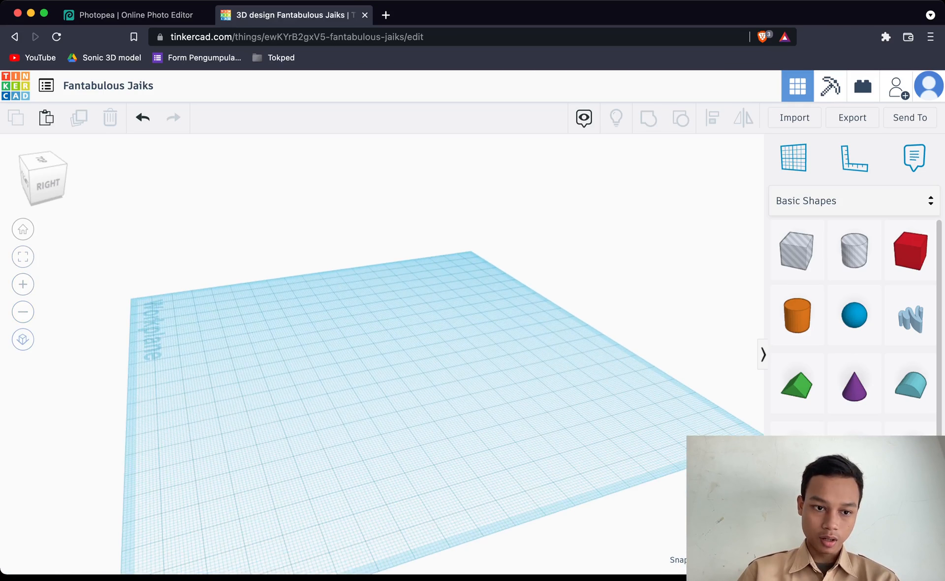
Compare the workplane in orthographic and perspective projection, orbiting from a low front-left angle up to a near-top view
click(23, 339)
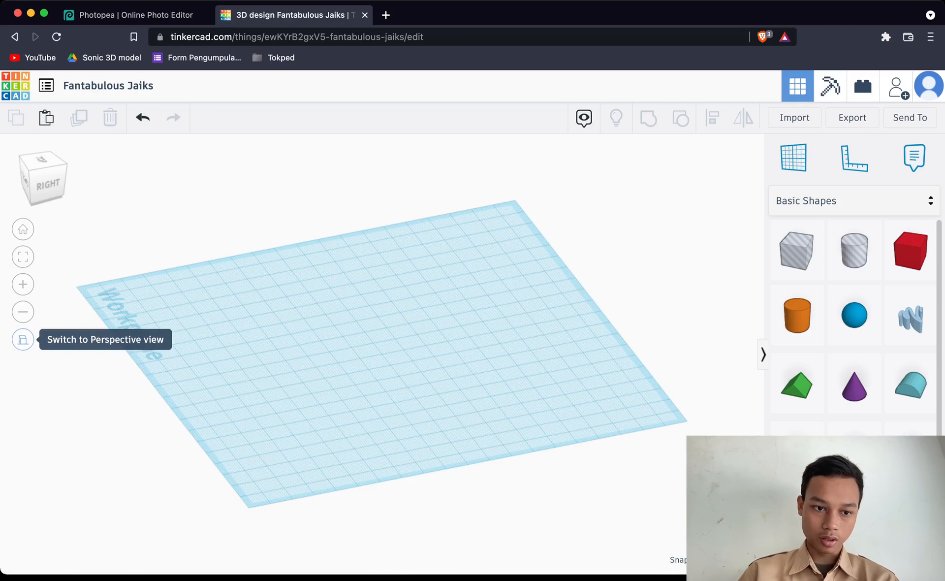
click(23, 339)
click(23, 339)
scroll(359, 275, up, 5)
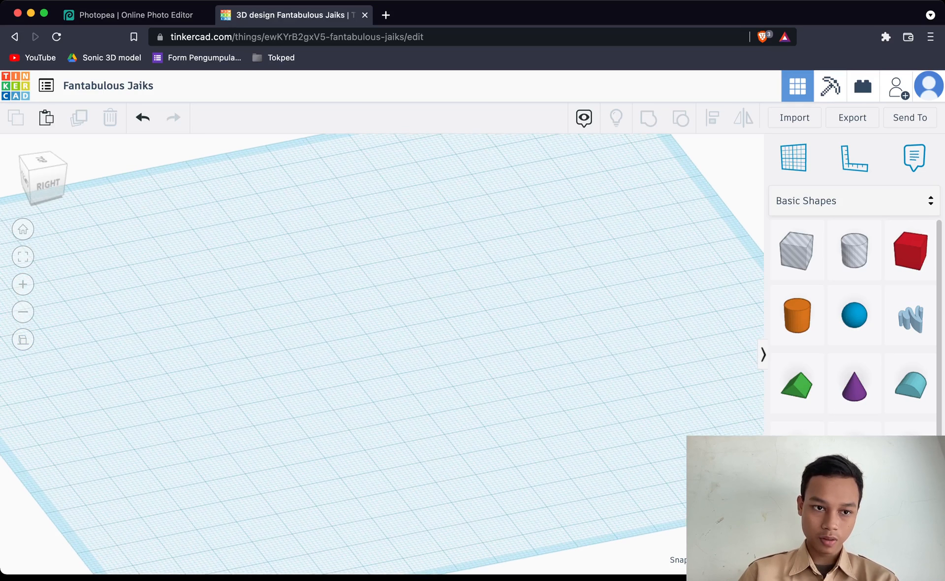
drag(31, 171, 100, 155)
click(23, 339)
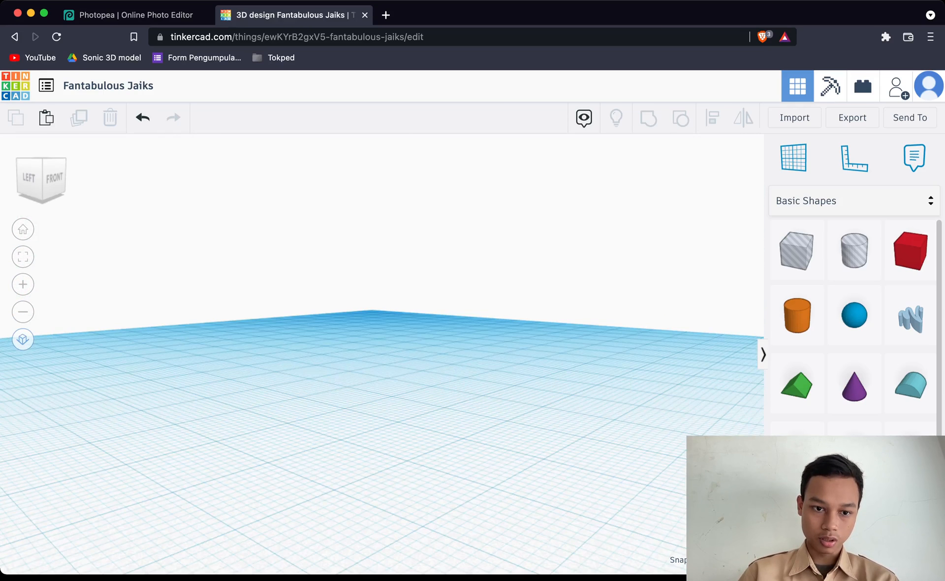
scroll(382, 354, down, 10)
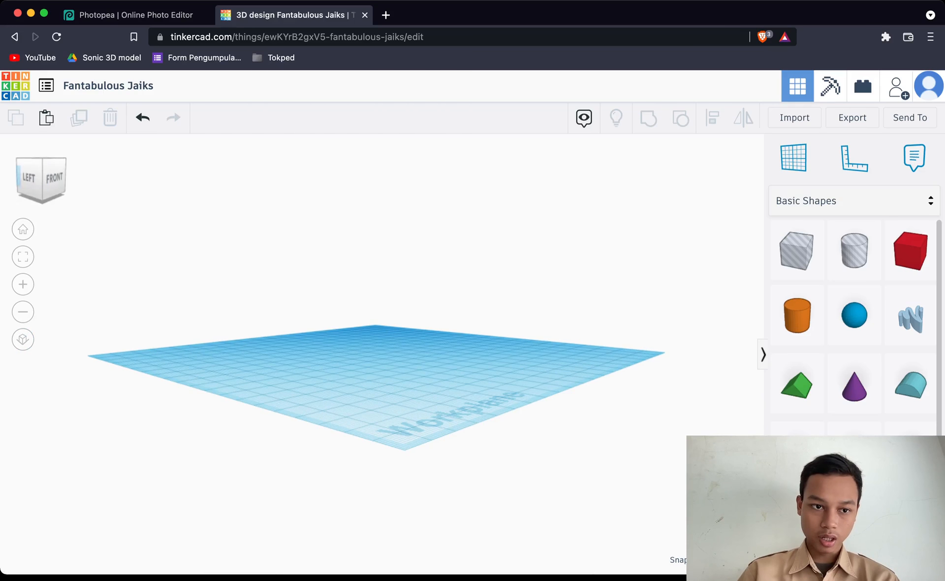
mouse_move(42, 180)
mouse_down()
mouse_move(128, 183)
mouse_move(175, 217)
mouse_move(173, 199)
mouse_up()
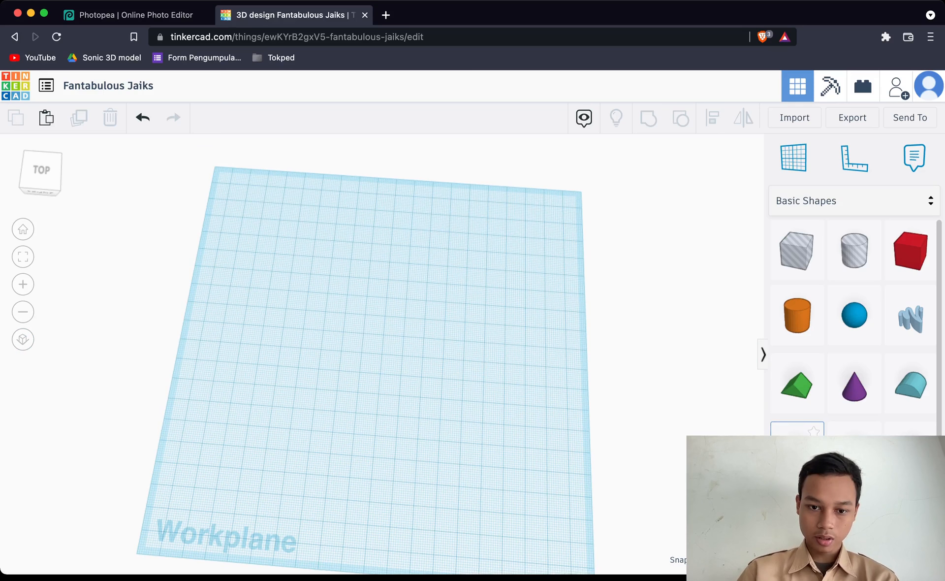
Place a Text shape near the middle of the workplane and change its wording to "hello"
drag(796, 428, 383, 375)
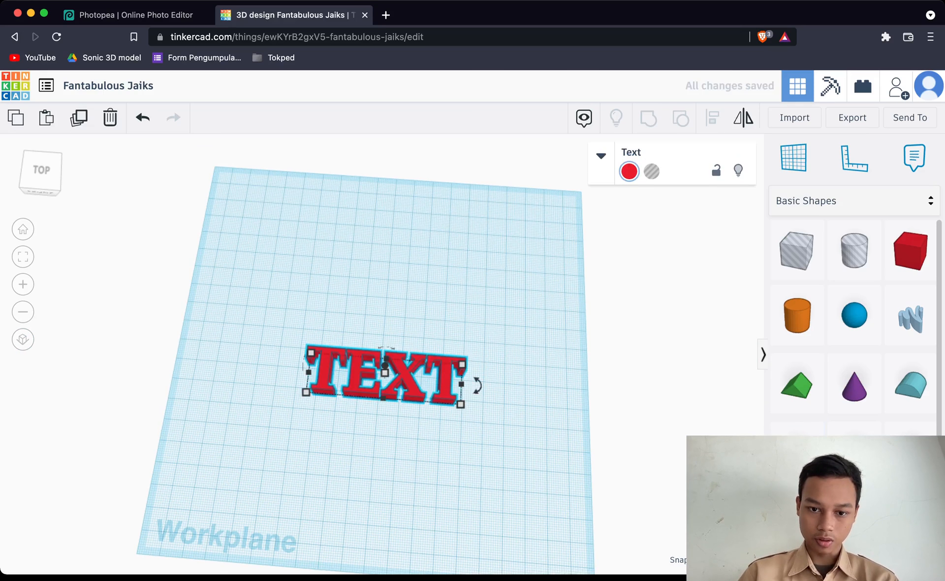
key(Escape)
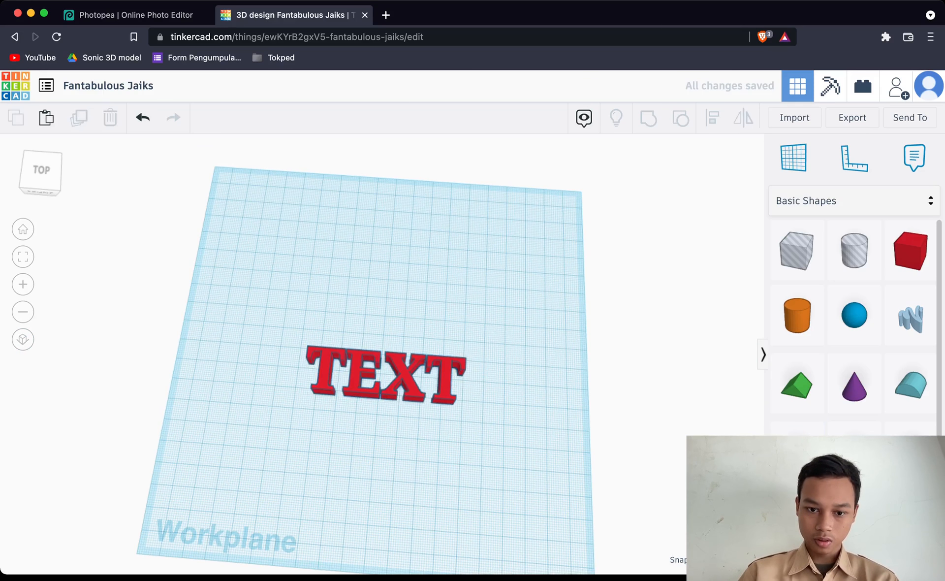
click(369, 364)
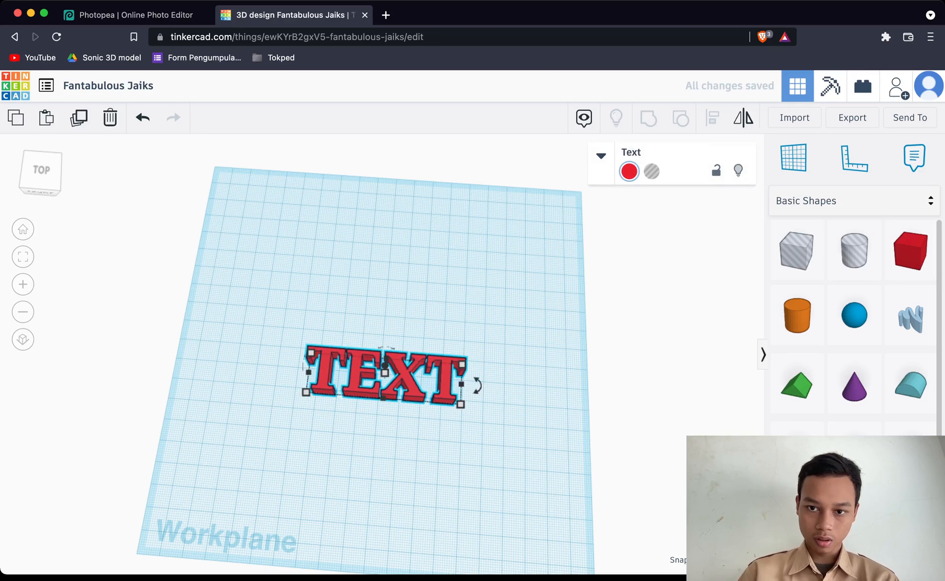
click(689, 275)
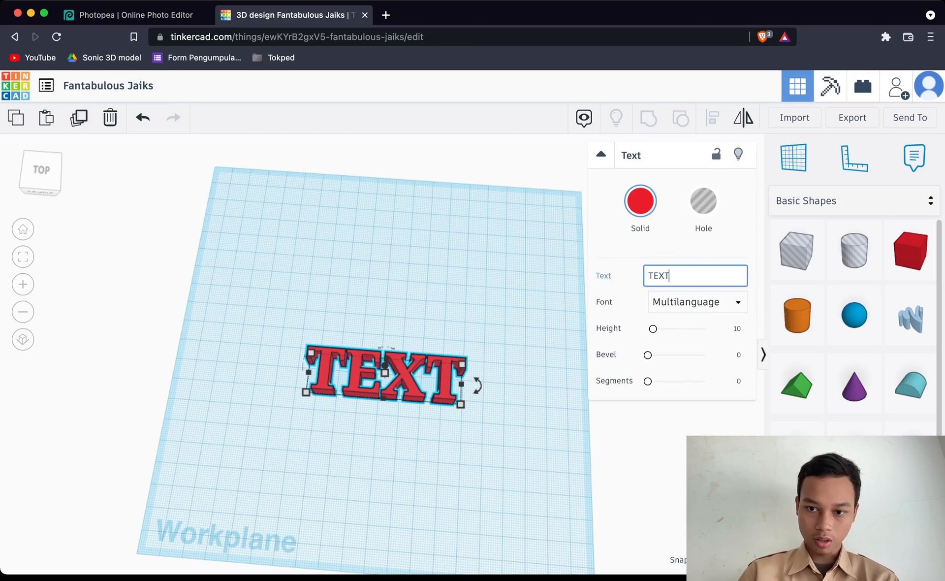
key(super+a)
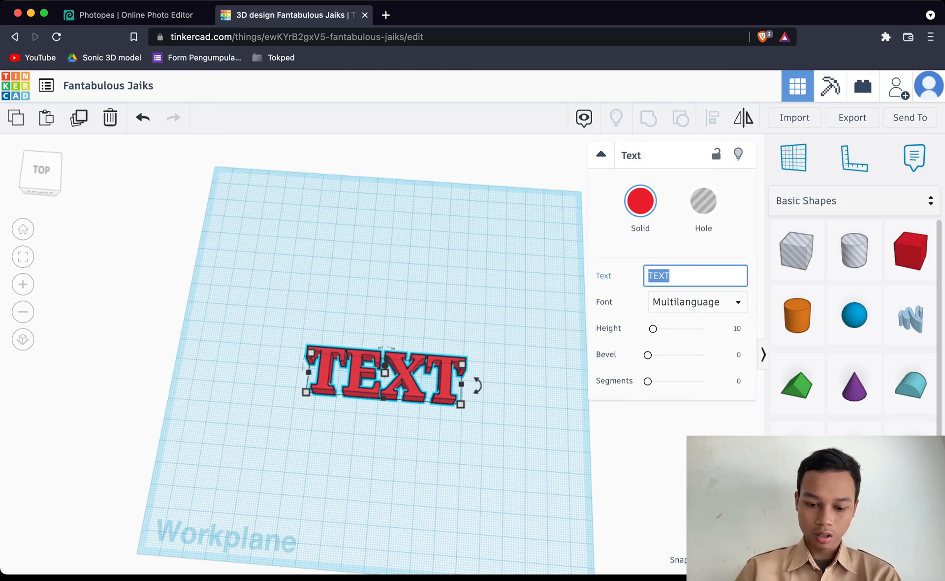
text(hello)
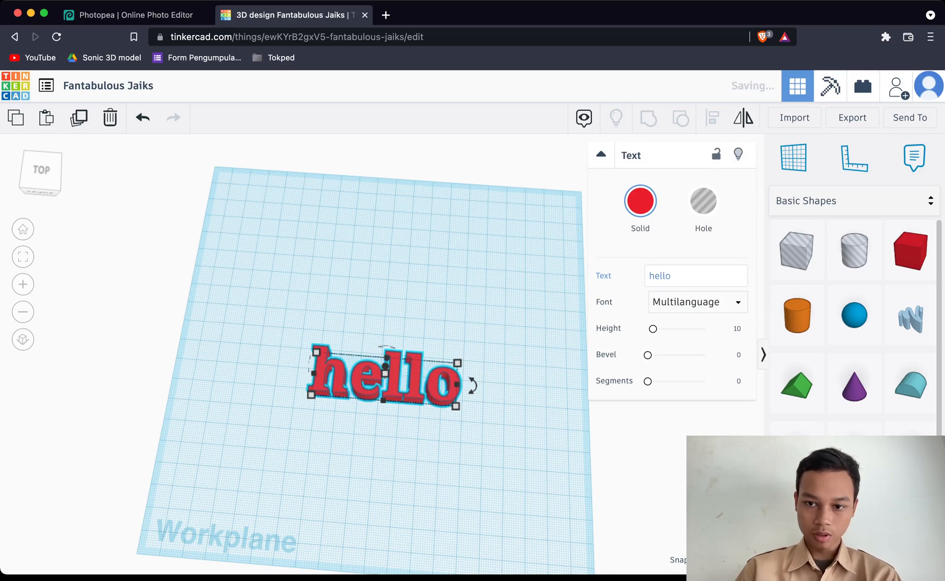
Recolour the "hello" text in the preset light turquoise, then try a bevel of 1.02 and undo it
click(641, 202)
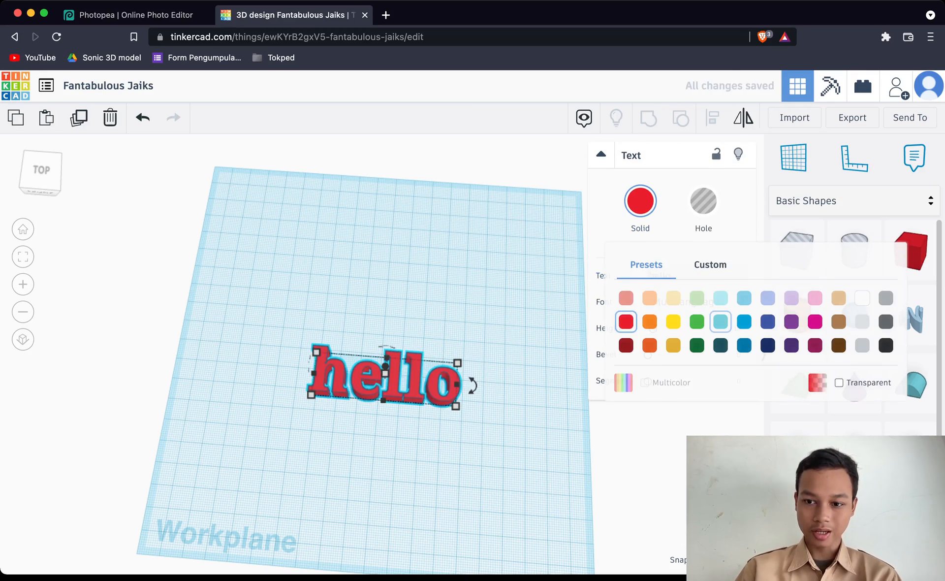
click(720, 321)
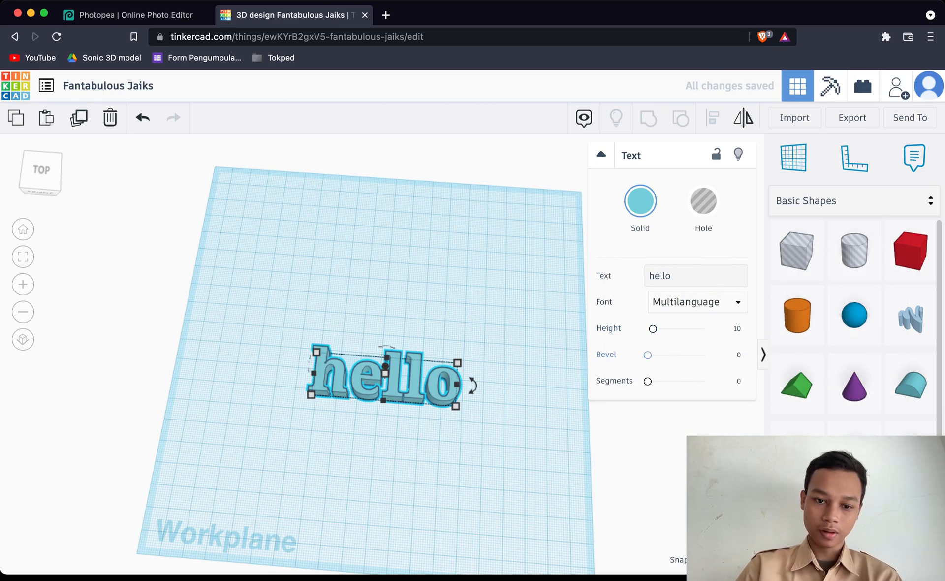
drag(648, 354, 670, 355)
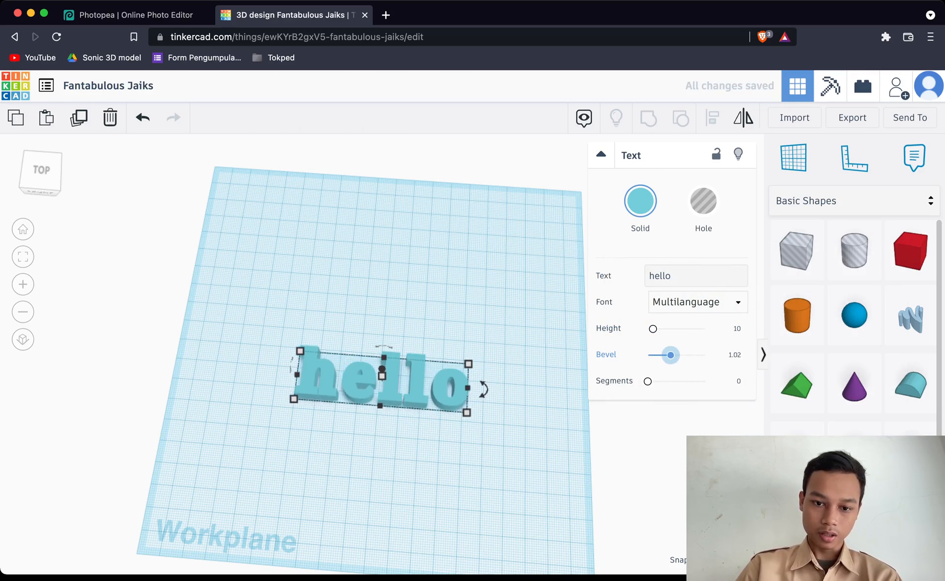
key(super+z)
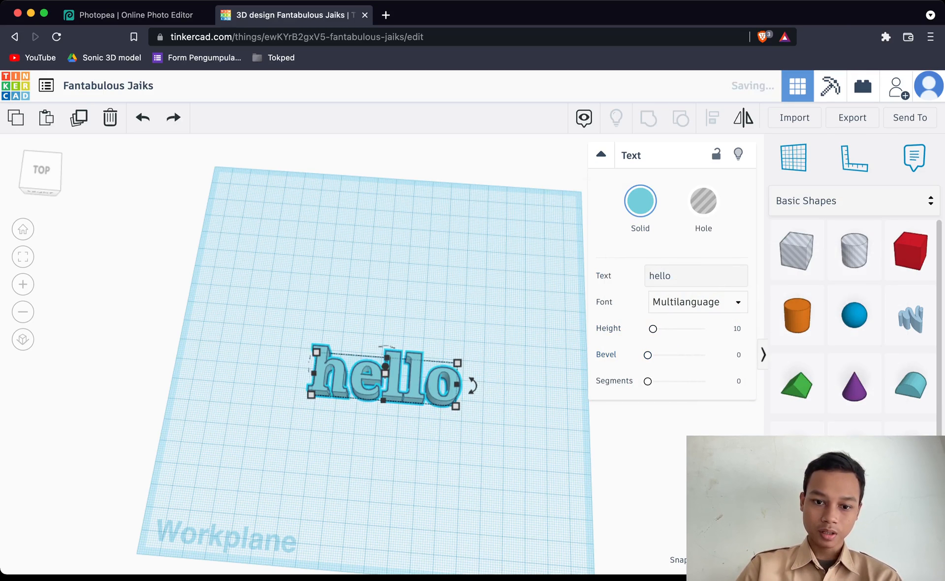
Delete the "hello" text from the workplane
click(527, 162)
click(387, 378)
key(Delete)
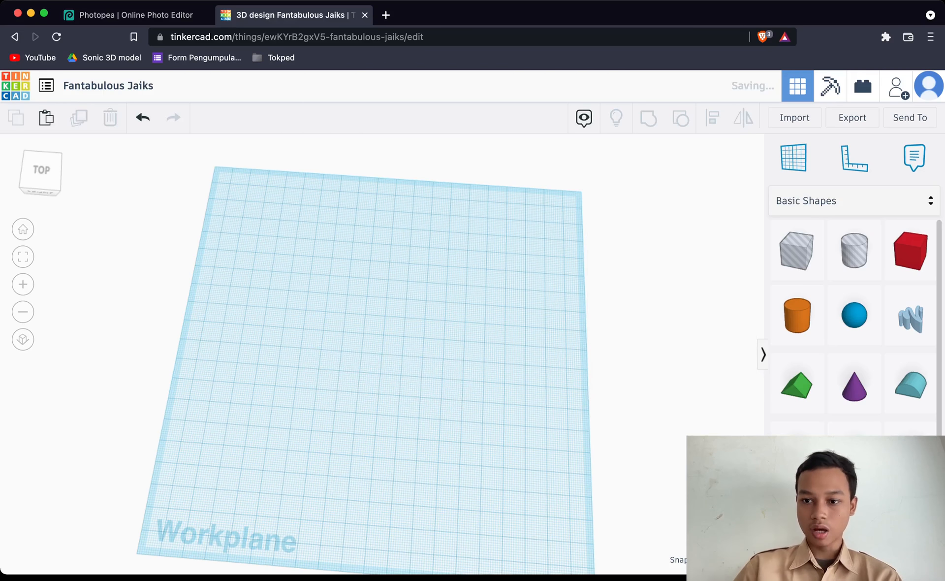
Browse the shape library's Creatures & Characters and Vehicles & Machines collections, including the Wheels category
click(853, 201)
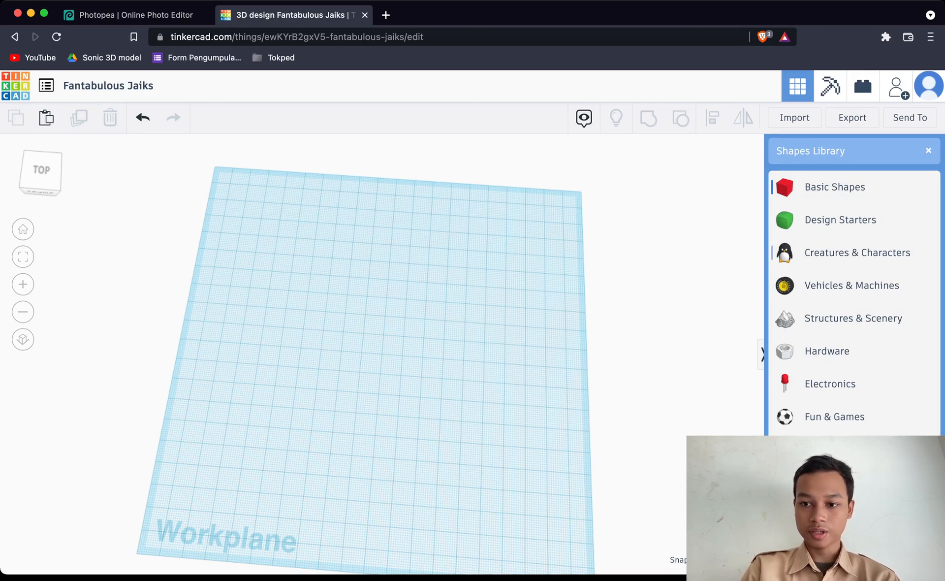
click(856, 253)
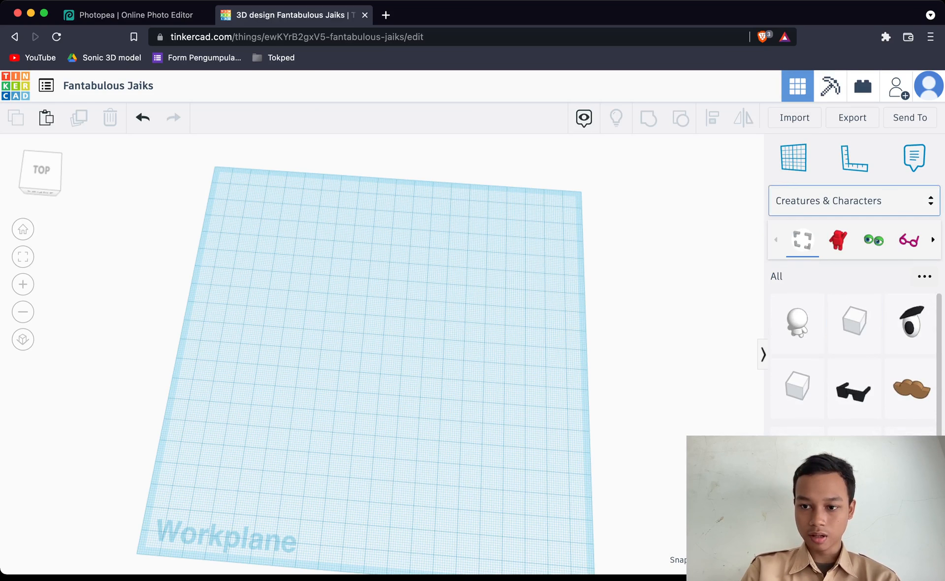
click(837, 200)
click(851, 285)
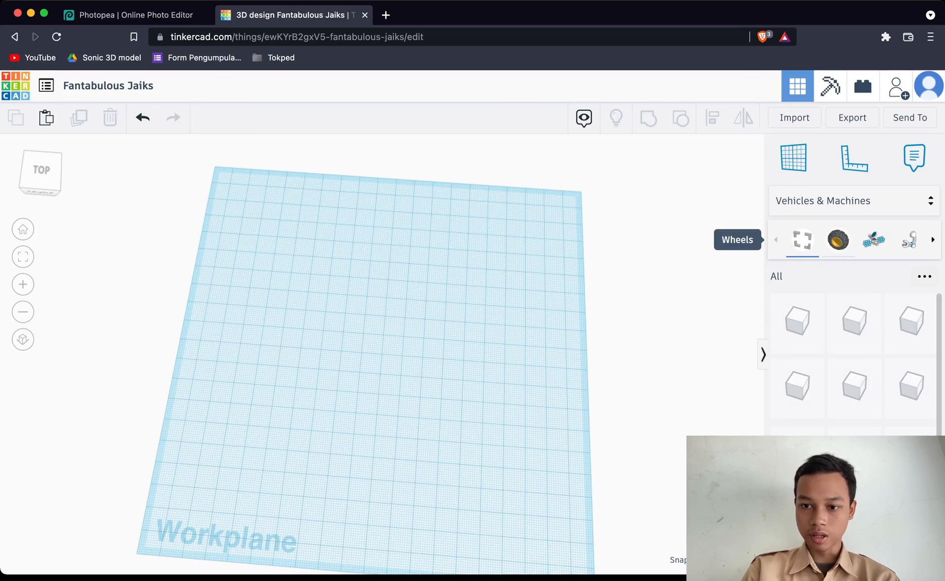
click(838, 240)
click(802, 240)
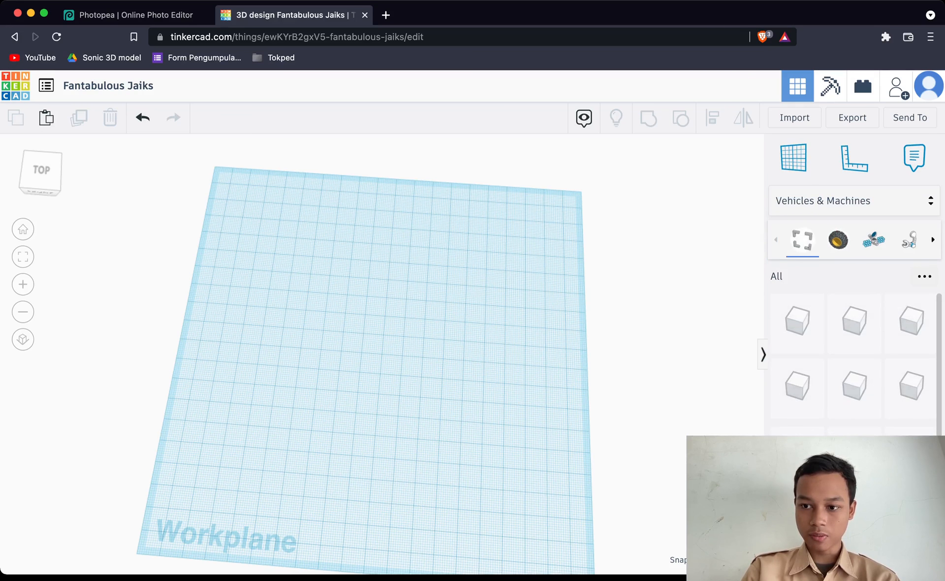
click(933, 239)
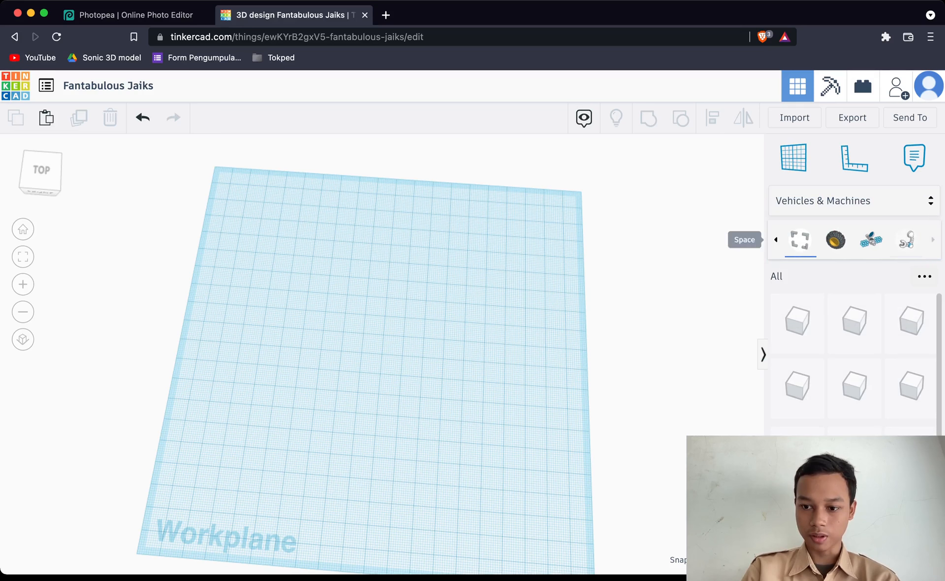
scroll(854, 404, down, 2)
scroll(855, 408, up, 3)
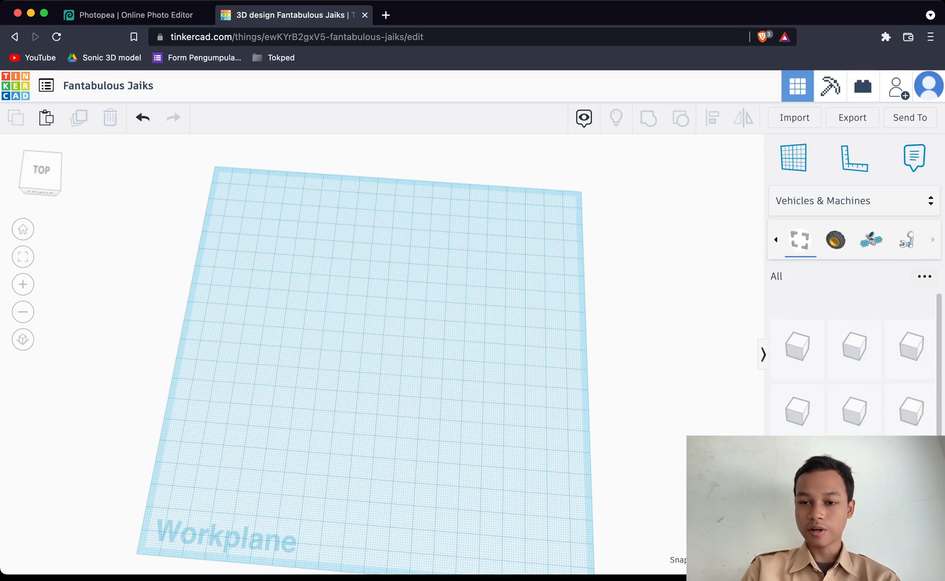
Browse the Buildings category of the Structures & Scenery collection and view the workplane from a lower front-right angle
click(852, 201)
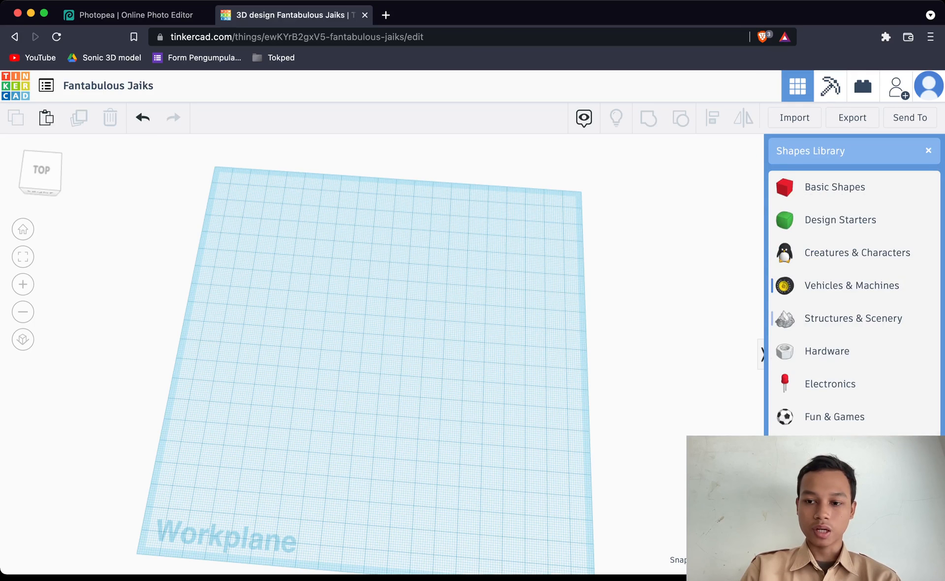
click(853, 318)
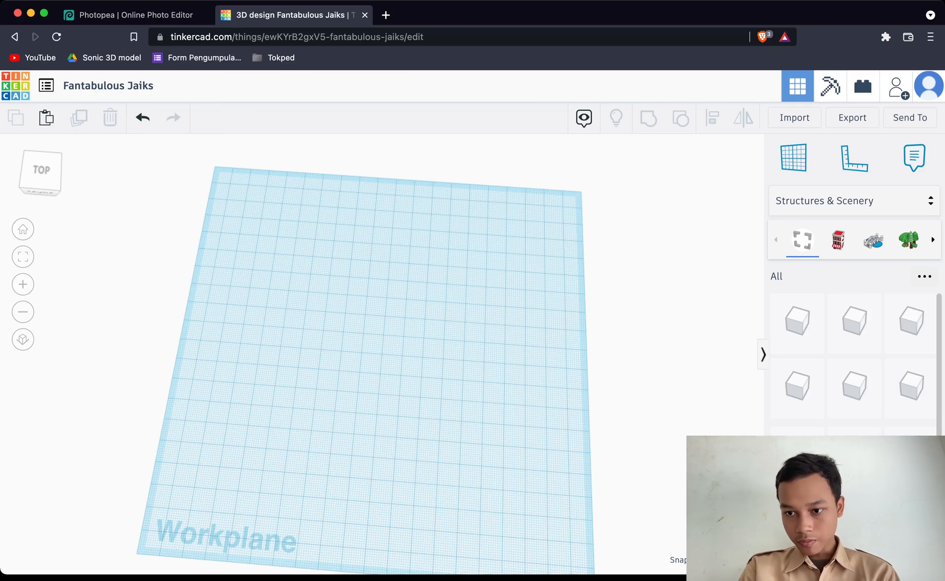
click(837, 240)
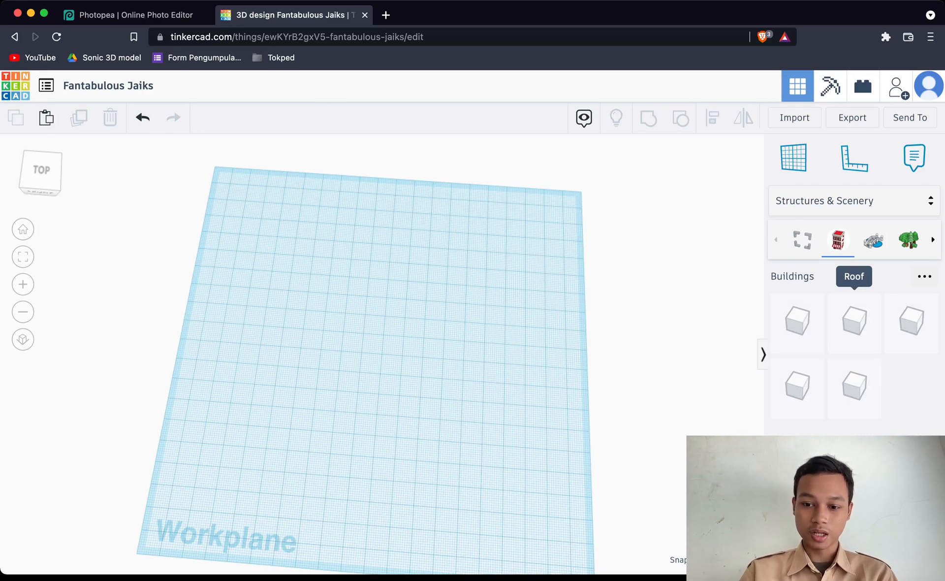
scroll(382, 344, down, 5)
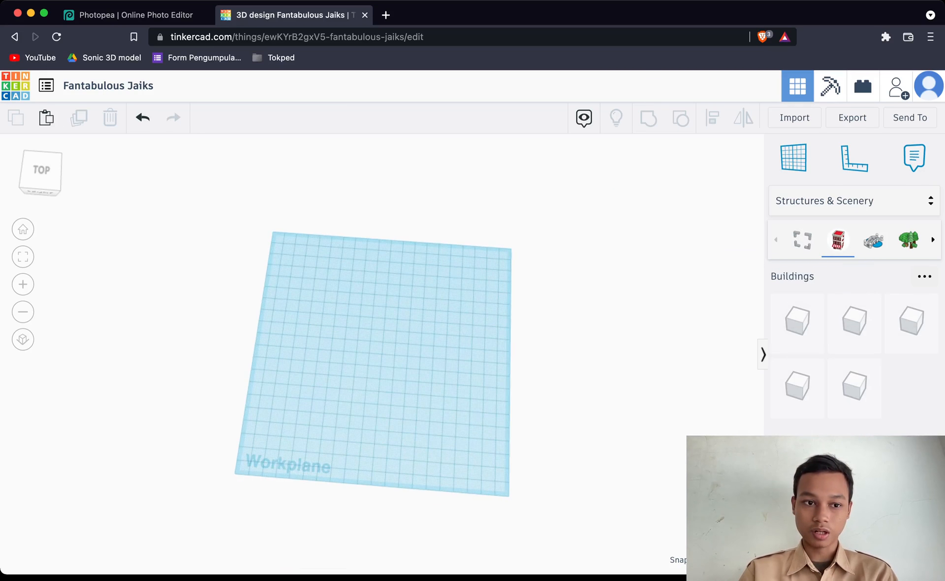
drag(41, 170, 20, 142)
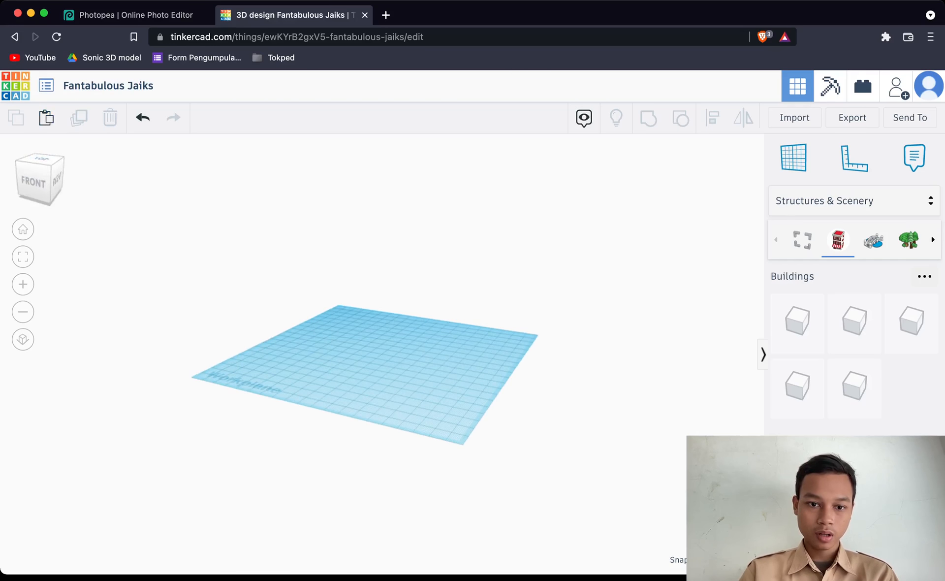
Check the list of saved designs and return to the empty workplane of the current design
click(46, 85)
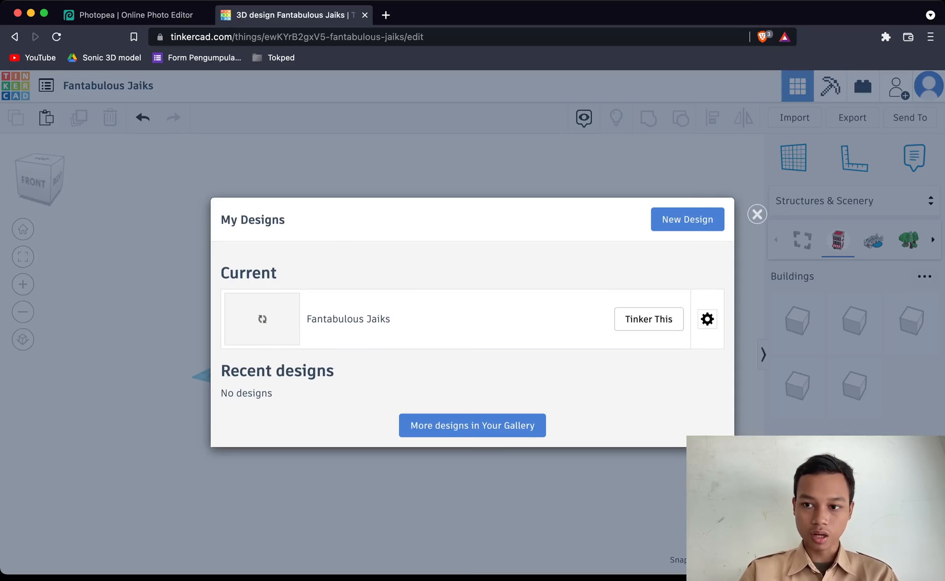
click(757, 214)
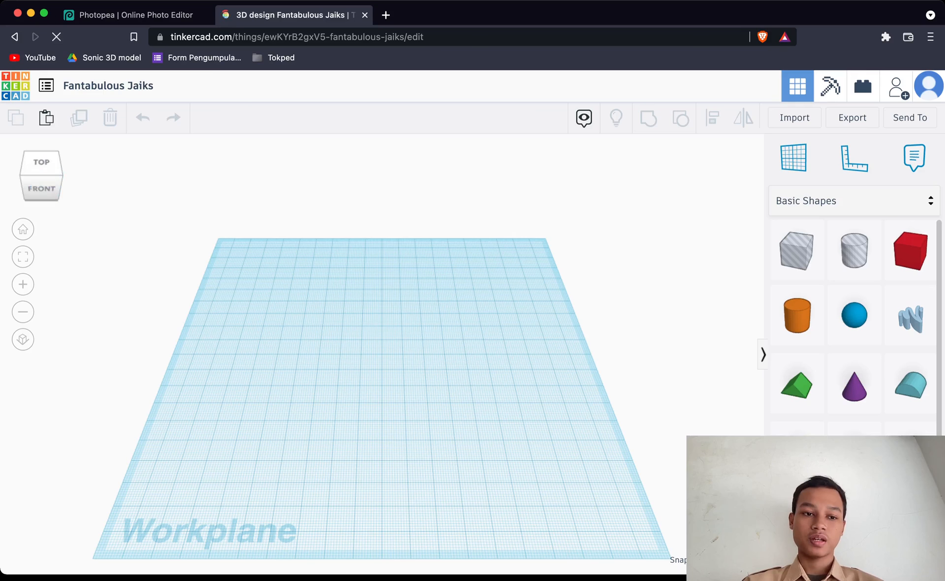
scroll(381, 354, down, 5)
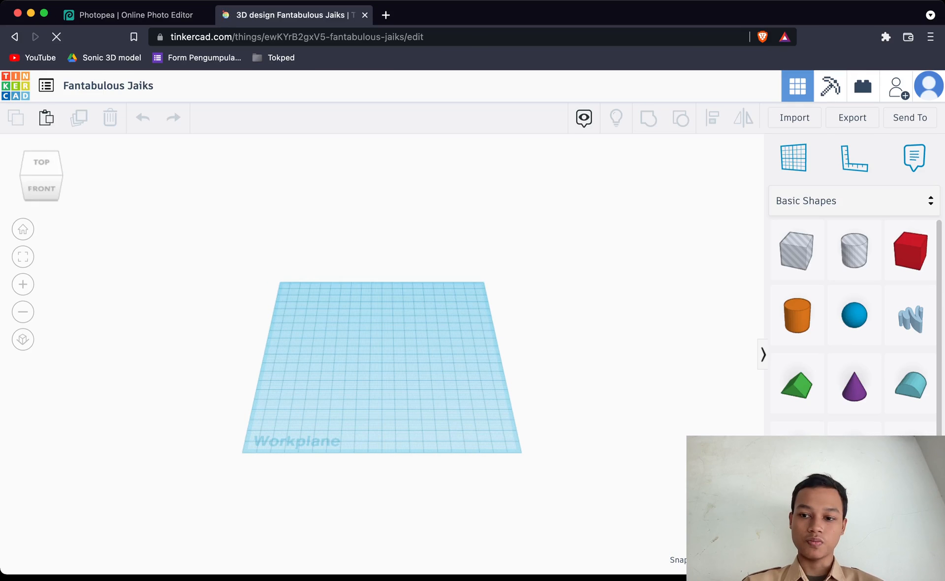
Browse the shape library's Vehicles & Machines, Structures & Scenery and Design Starters collections, including the Buildings category
click(854, 200)
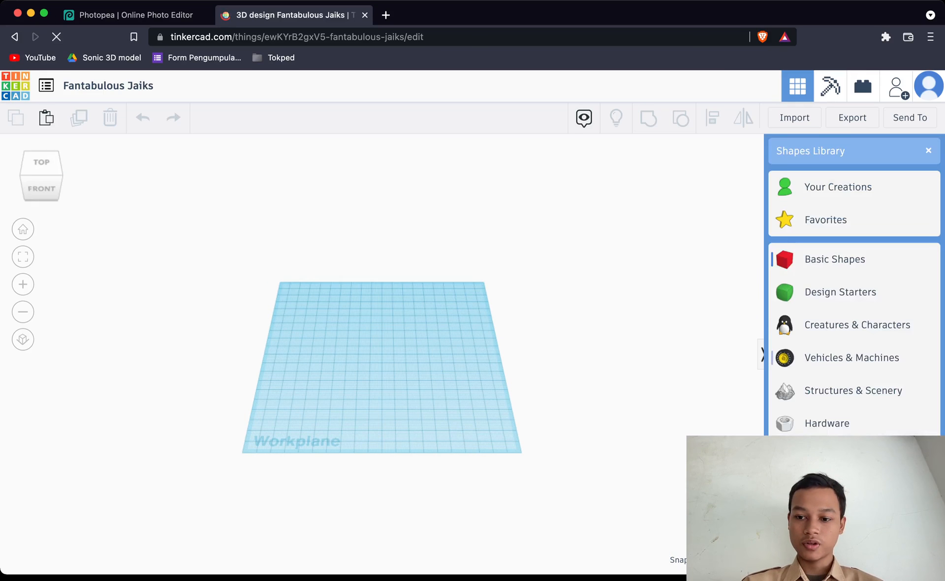
click(851, 357)
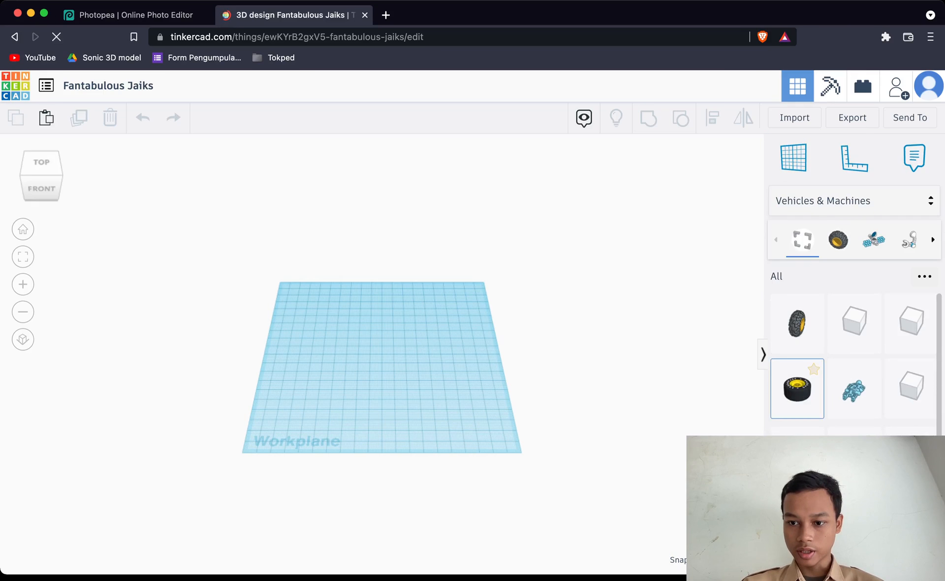
click(854, 200)
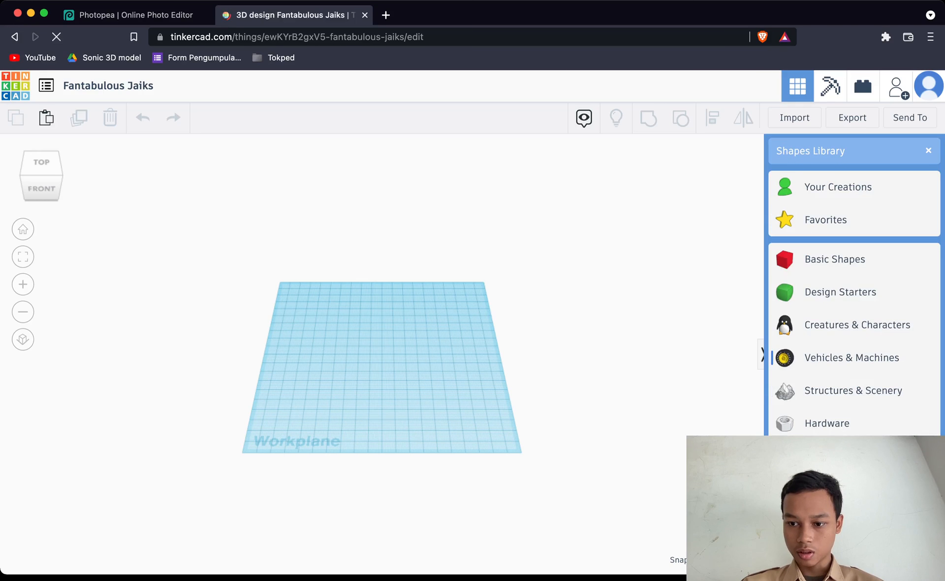
click(852, 357)
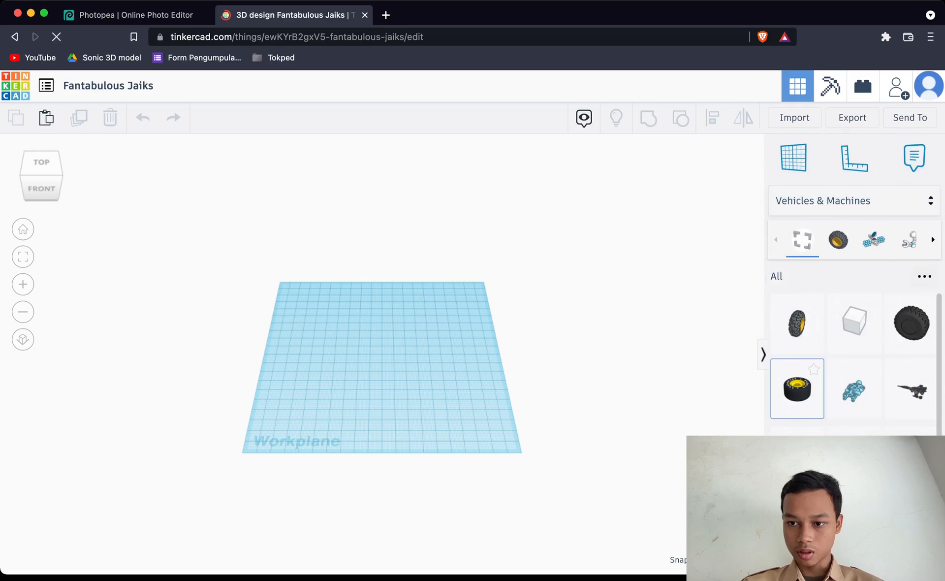
click(854, 200)
click(825, 388)
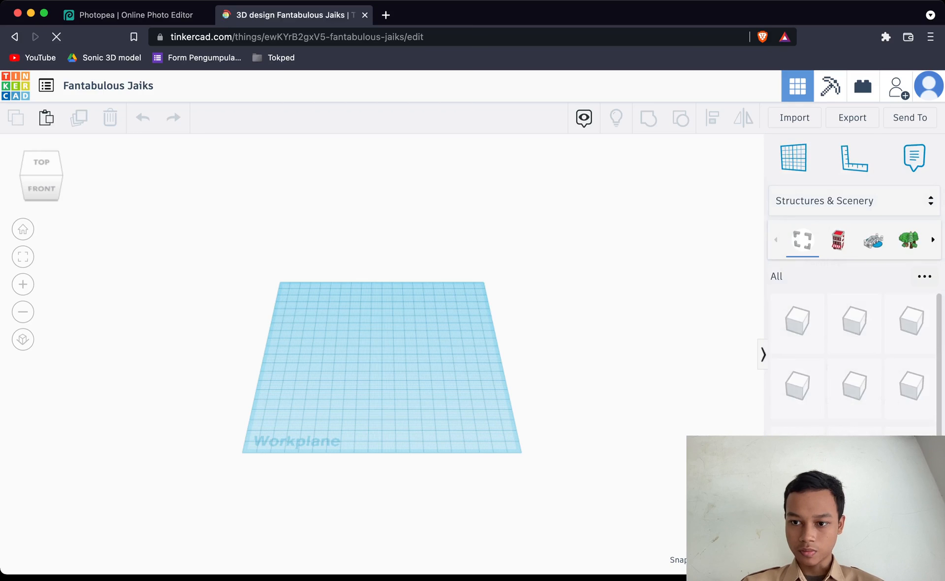
click(837, 240)
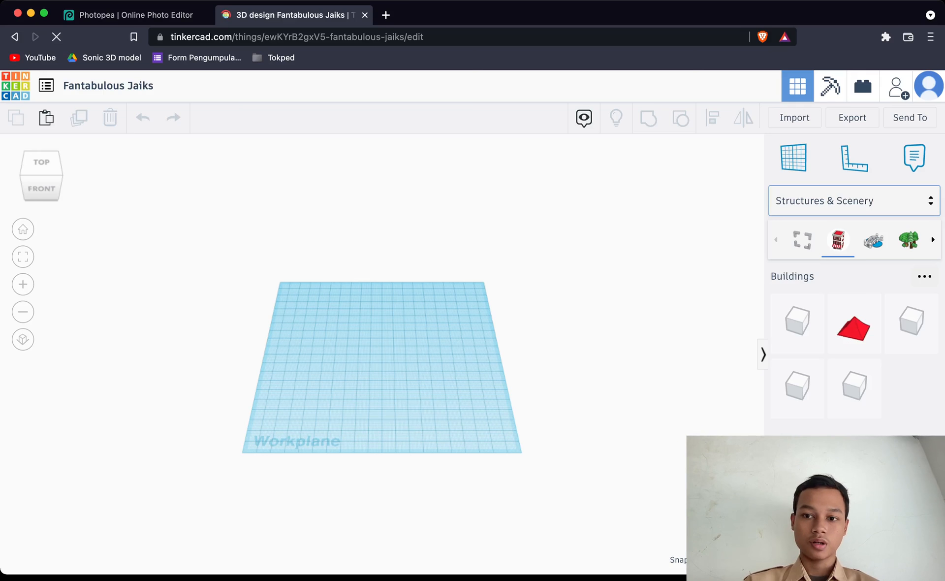
click(853, 200)
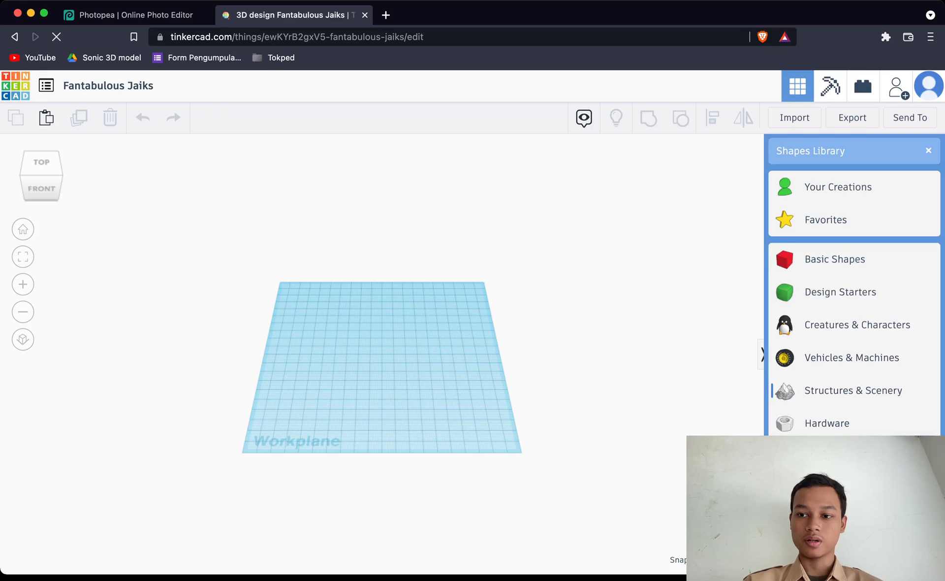
click(799, 389)
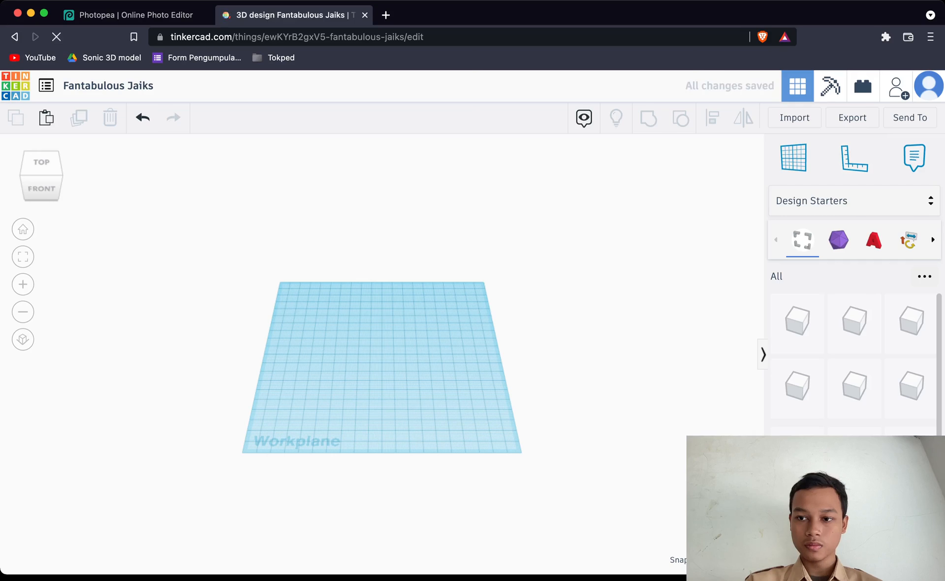
scroll(854, 389, down, 2)
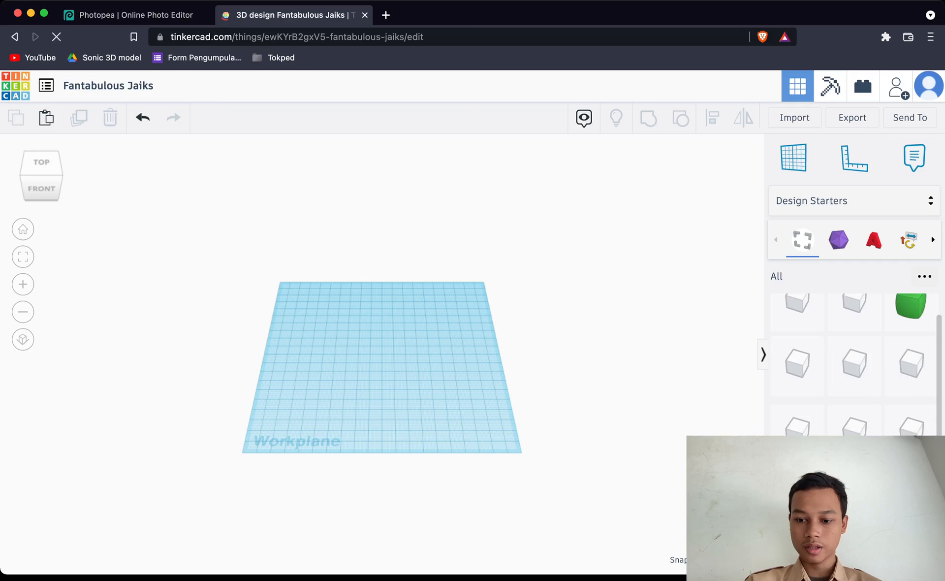
Examine the unit options in the workplane's grid properties and leave without changing them
click(732, 537)
click(420, 282)
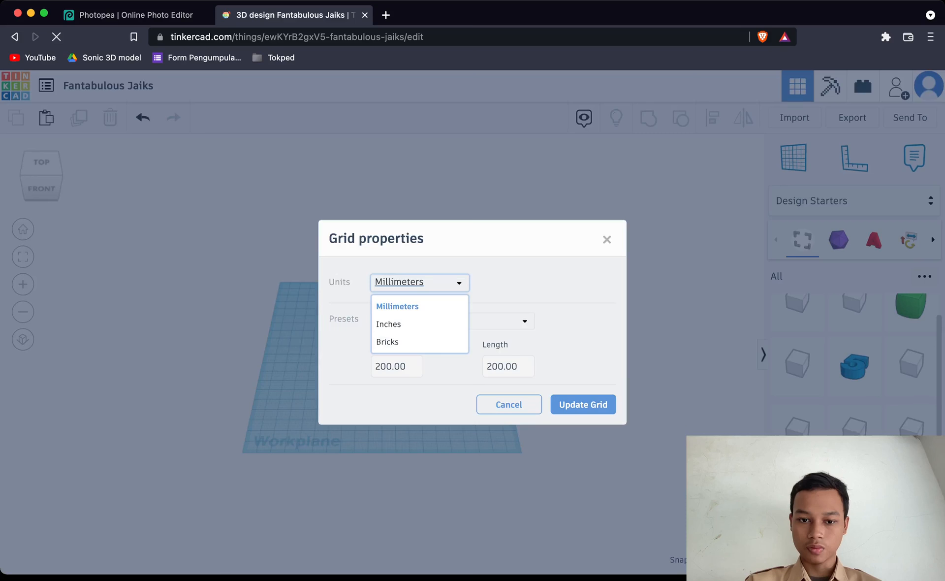
key(Escape)
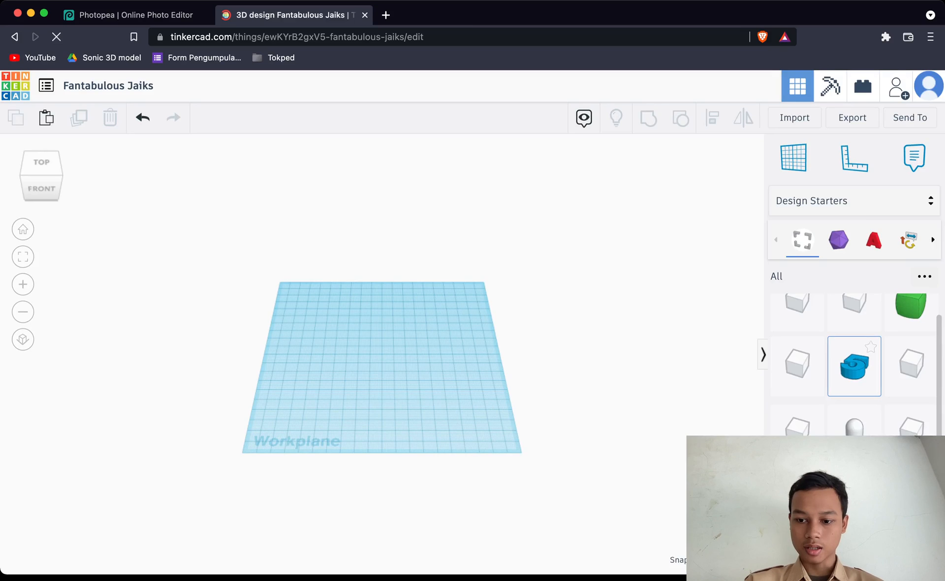
drag(853, 367, 695, 435)
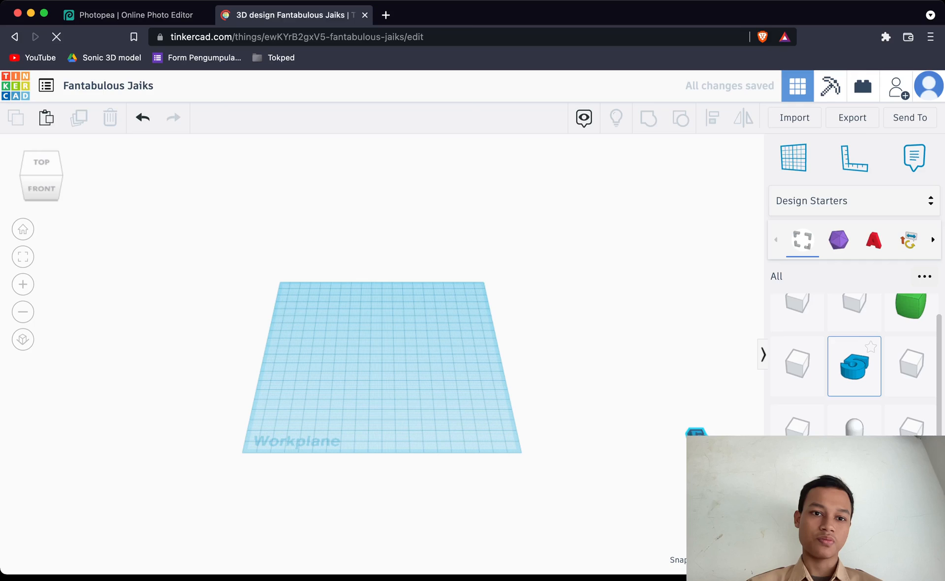
drag(695, 436, 709, 430)
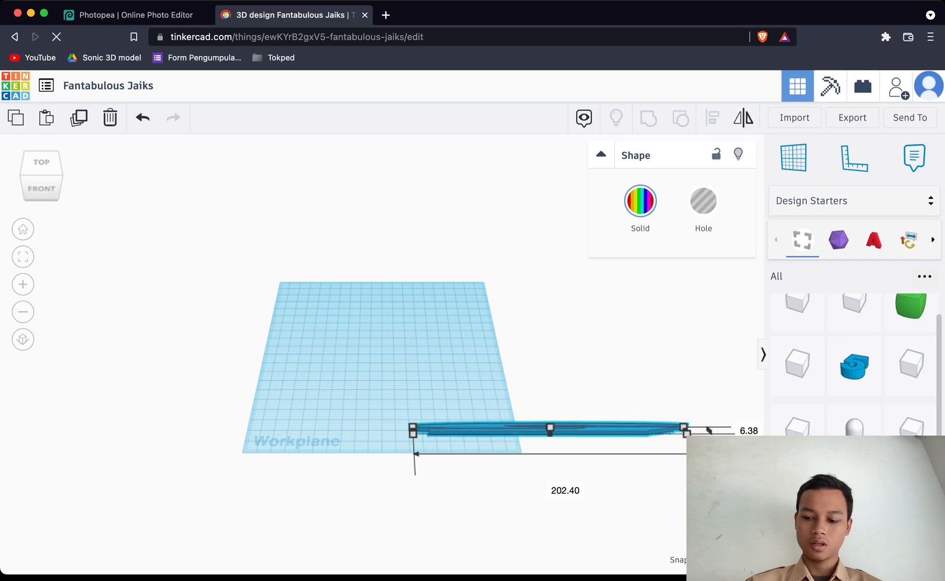
key(Delete)
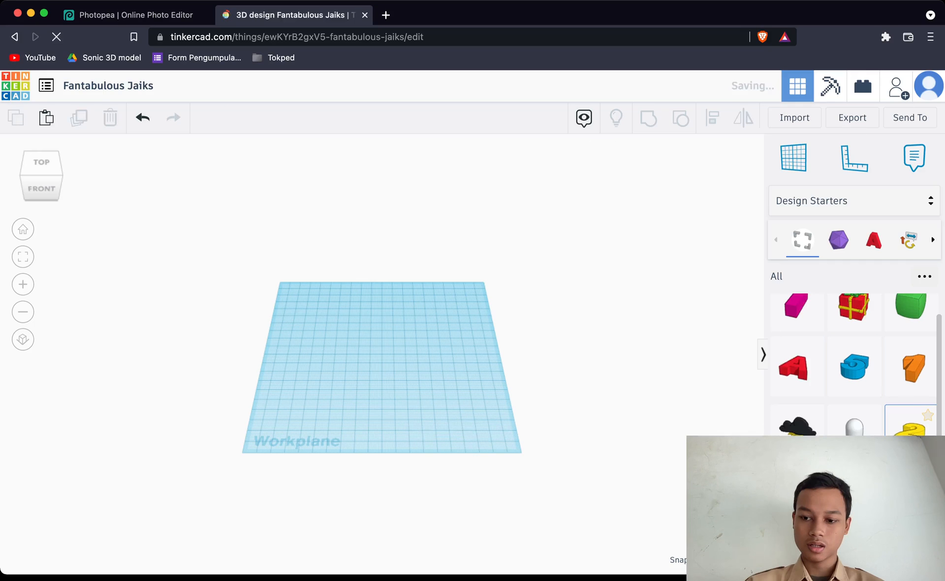
Place the blue number 5 and the orange number 1 side by side on the front-left area of the workplane
drag(854, 367, 383, 419)
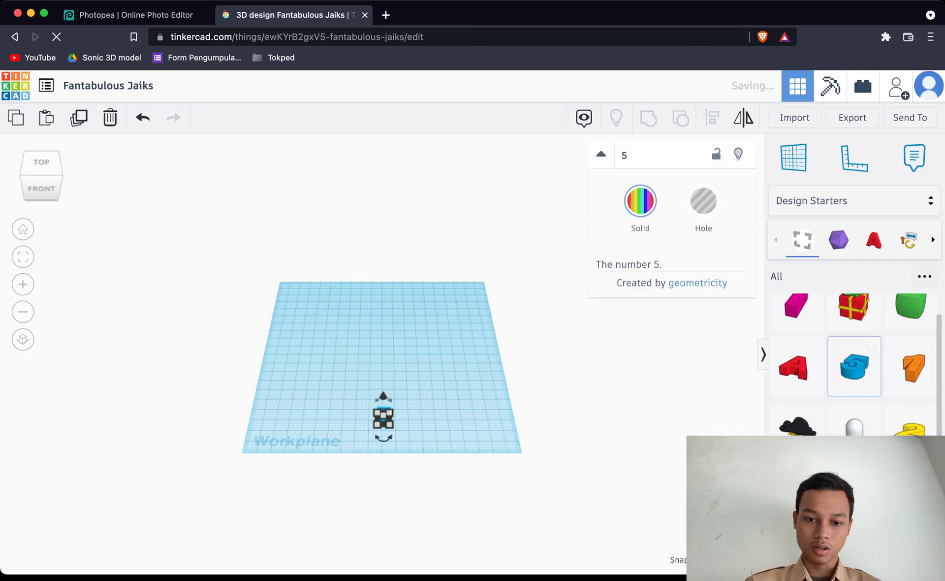
scroll(382, 388, up, 5)
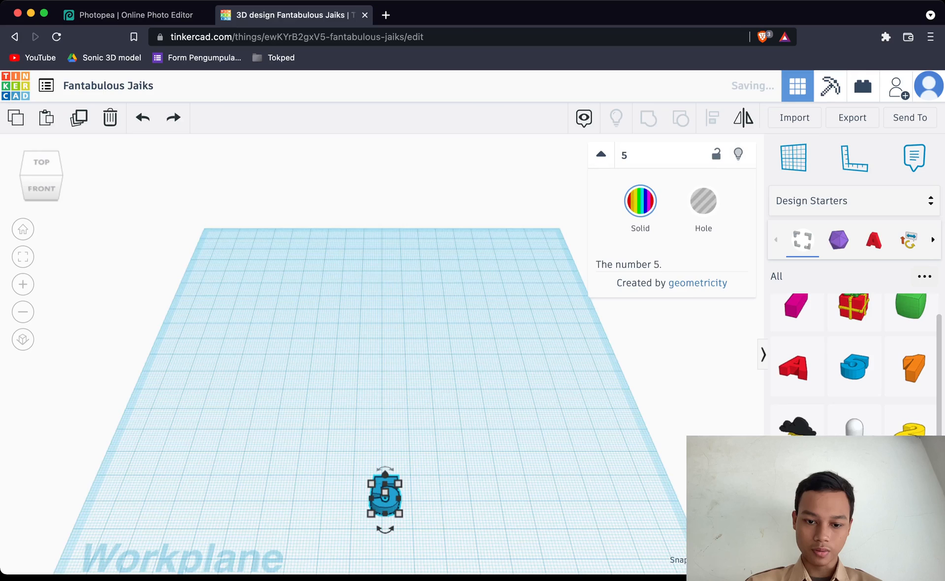
drag(385, 497, 385, 497)
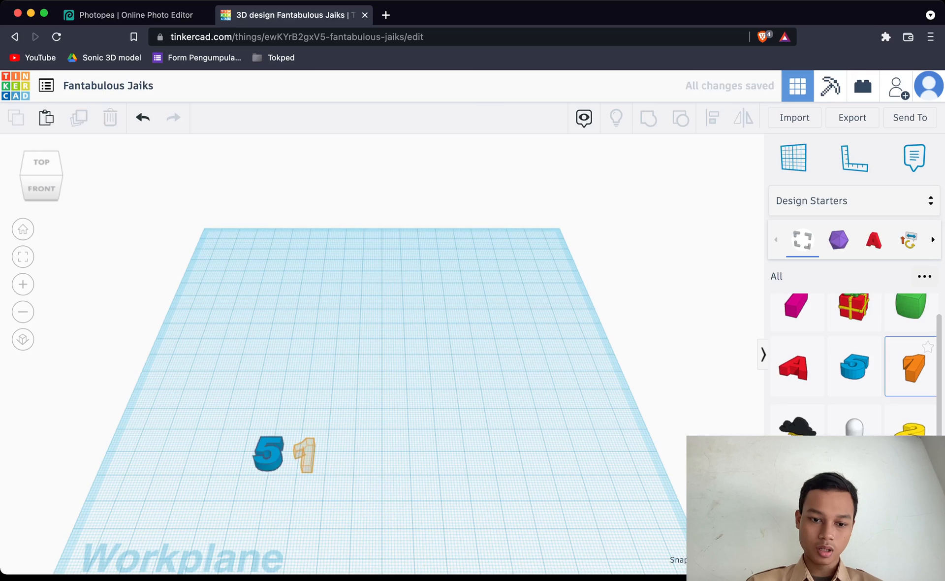
click(304, 453)
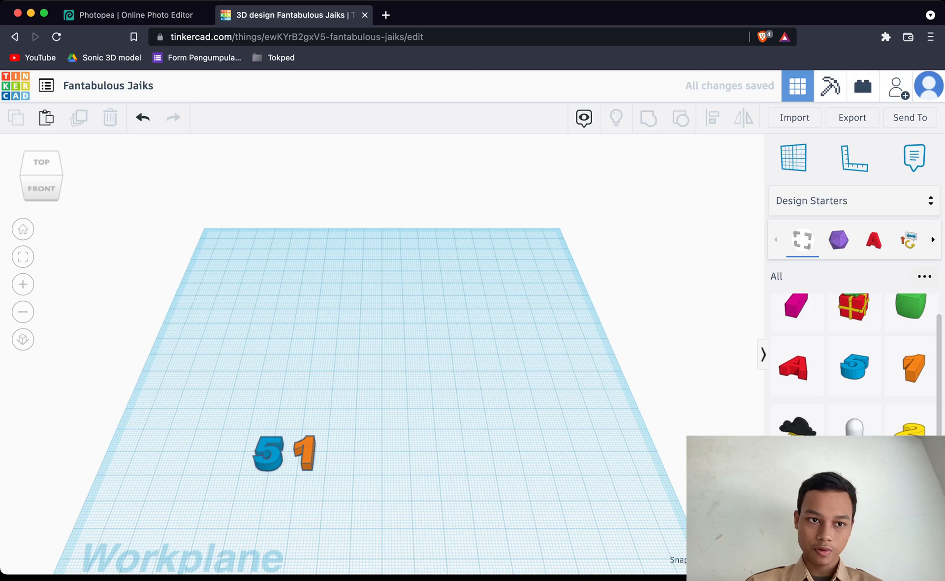
Place a Gift shape from Design Starters on the workplane just behind the numbers 5 and 1
scroll(382, 355, down, 5)
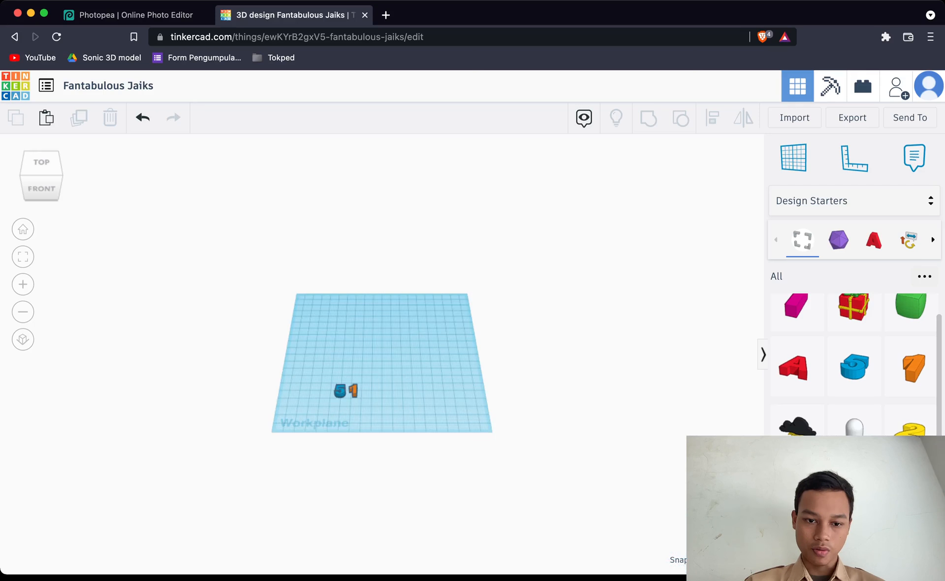
scroll(381, 354, up, 3)
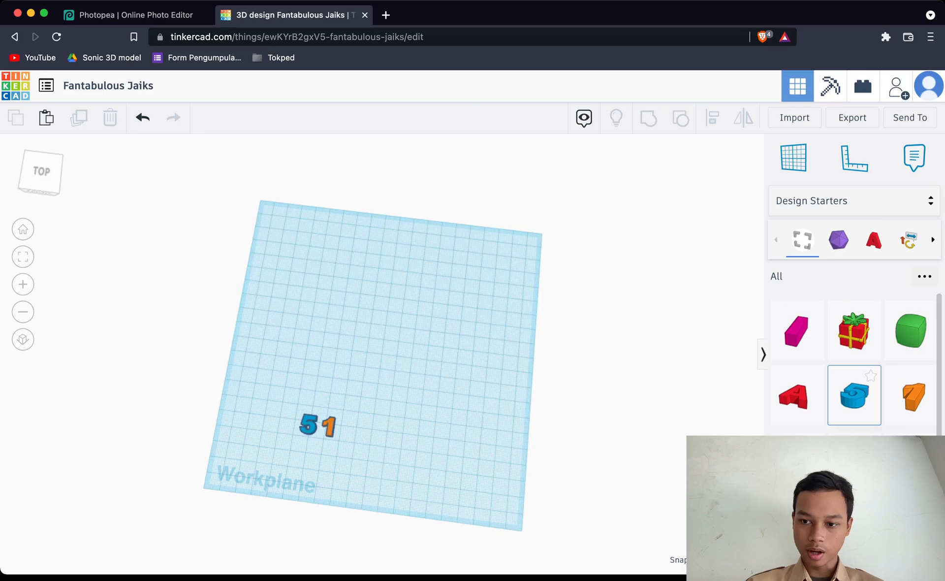
scroll(854, 339, down, 1)
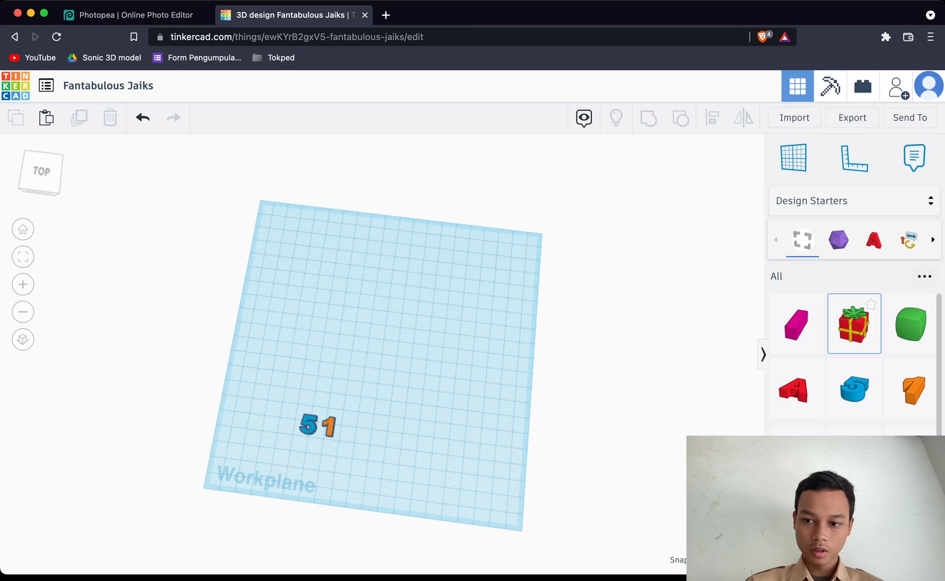
click(874, 240)
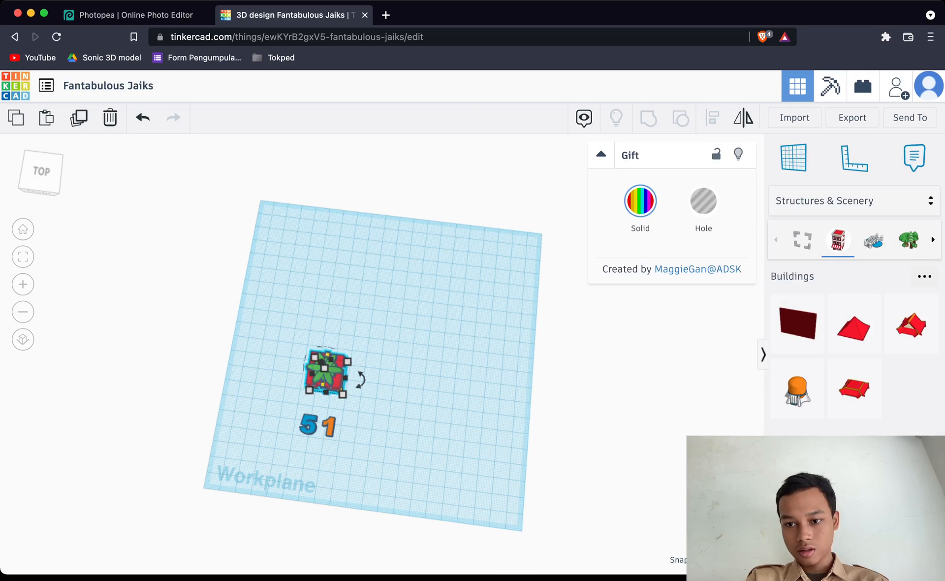
Place the dark green pine tree from the Structures & Scenery collection behind and to the right of the gift
click(802, 240)
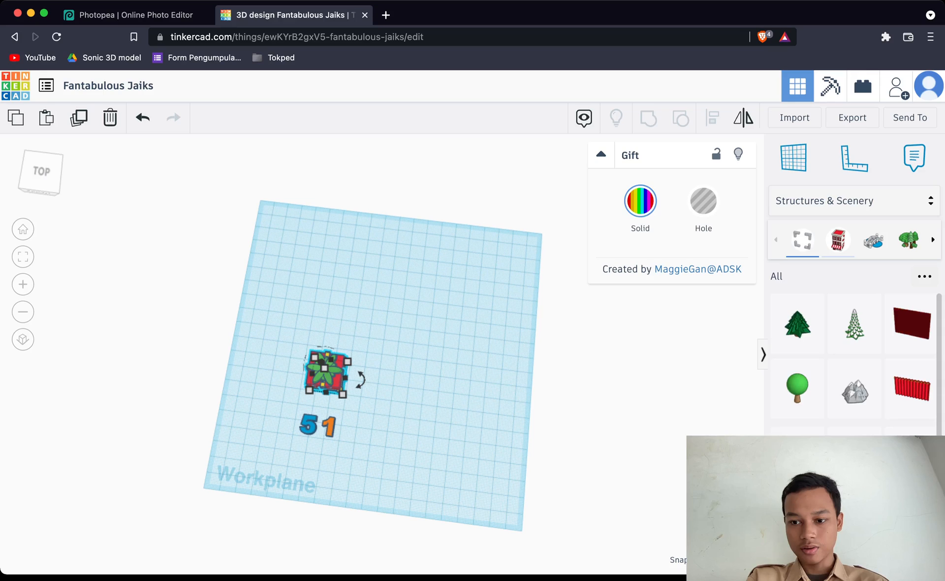
click(797, 324)
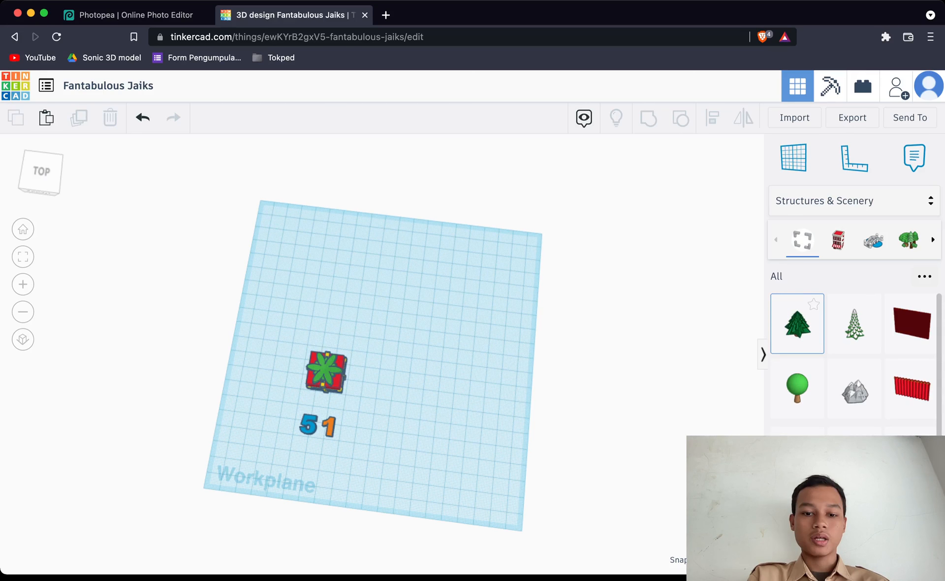
click(426, 319)
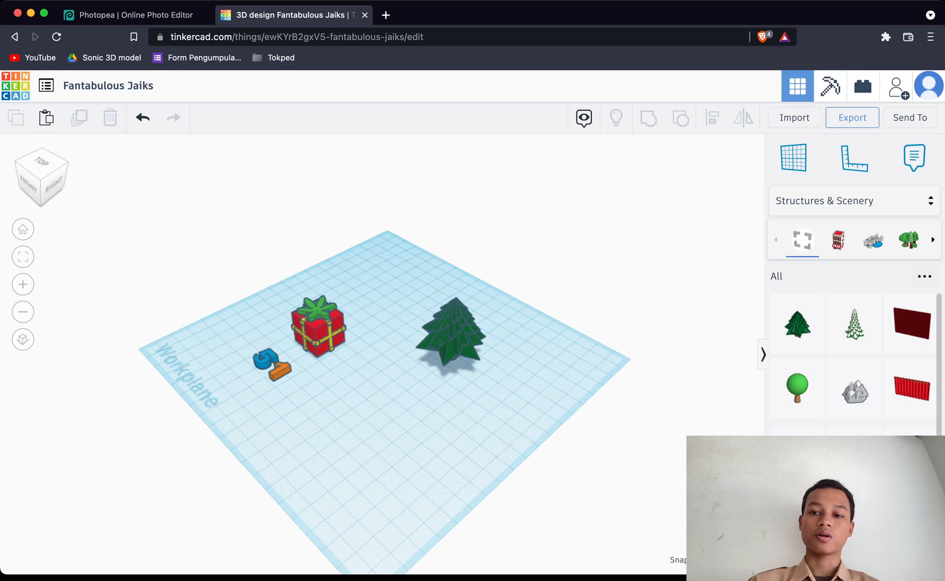
Examine the options for importing shapes, exporting the design and sending it to other services
click(853, 118)
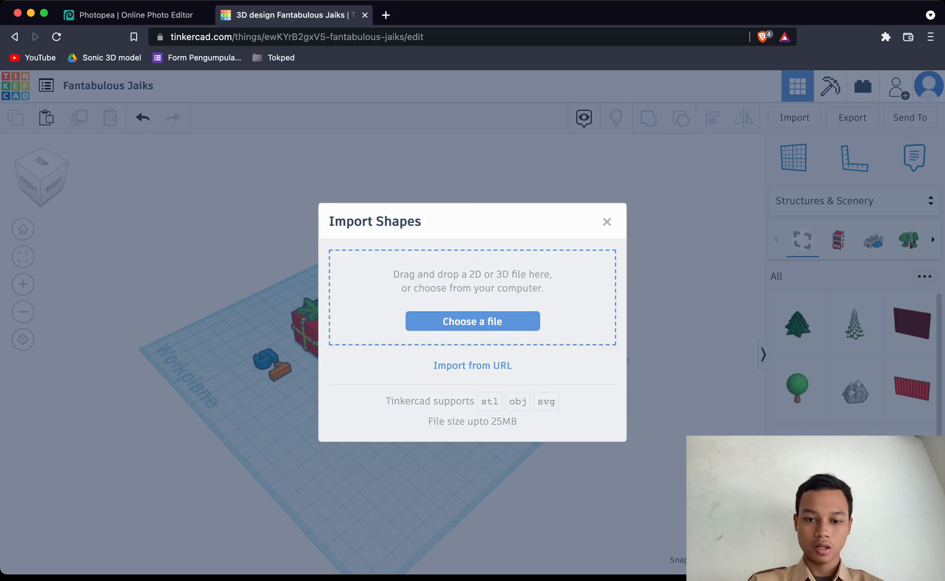
click(852, 117)
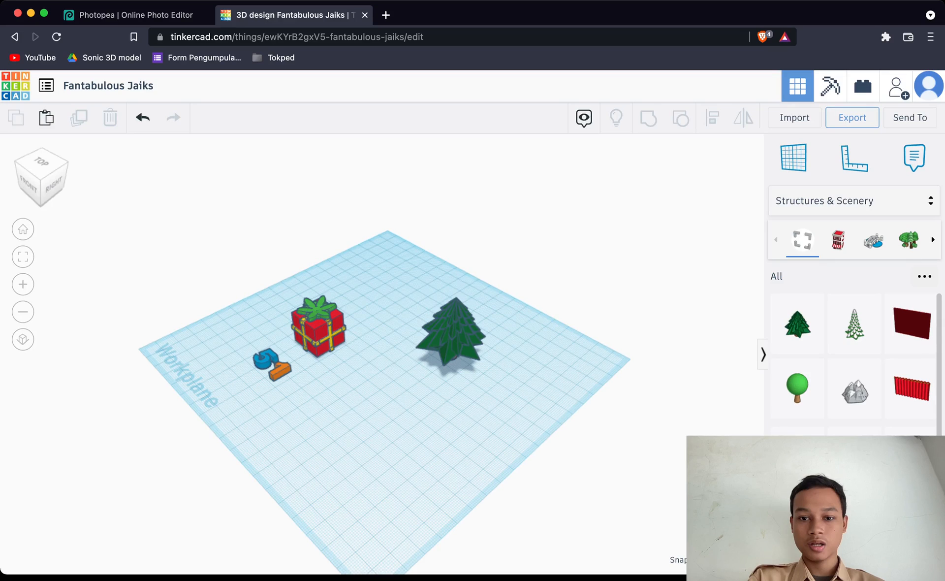
click(852, 118)
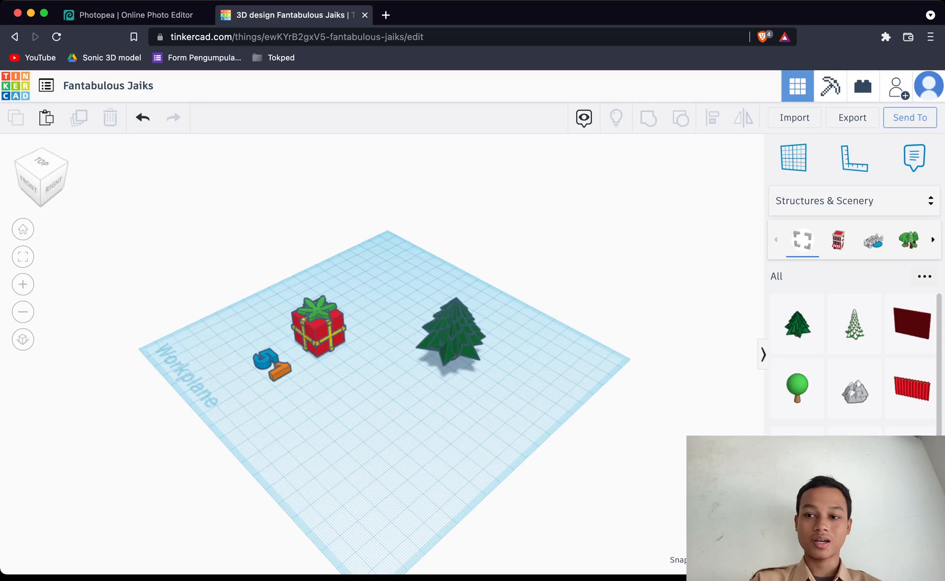
click(910, 118)
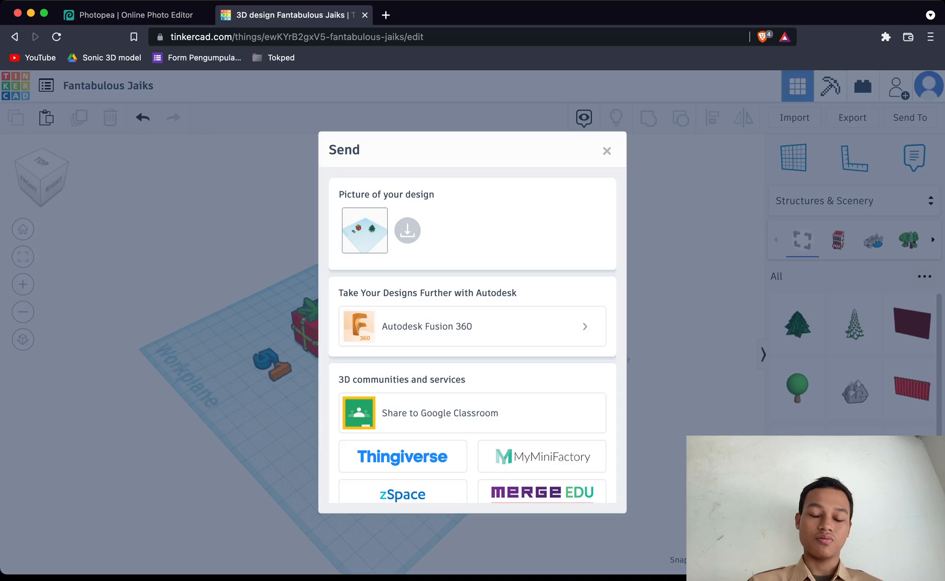